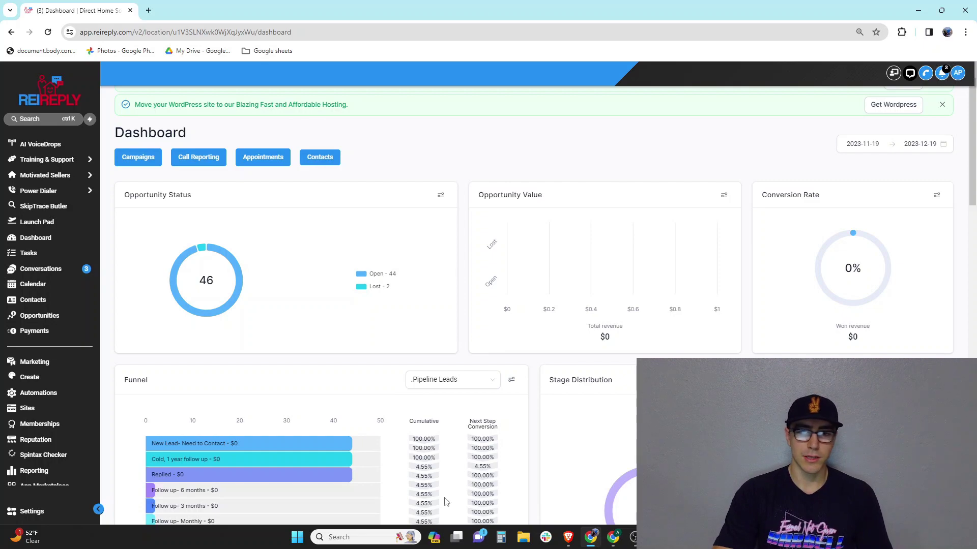
Review the dashboard's opportunity, funnel, task, manual action and lead source widgets.
scroll(445, 503, down, 20)
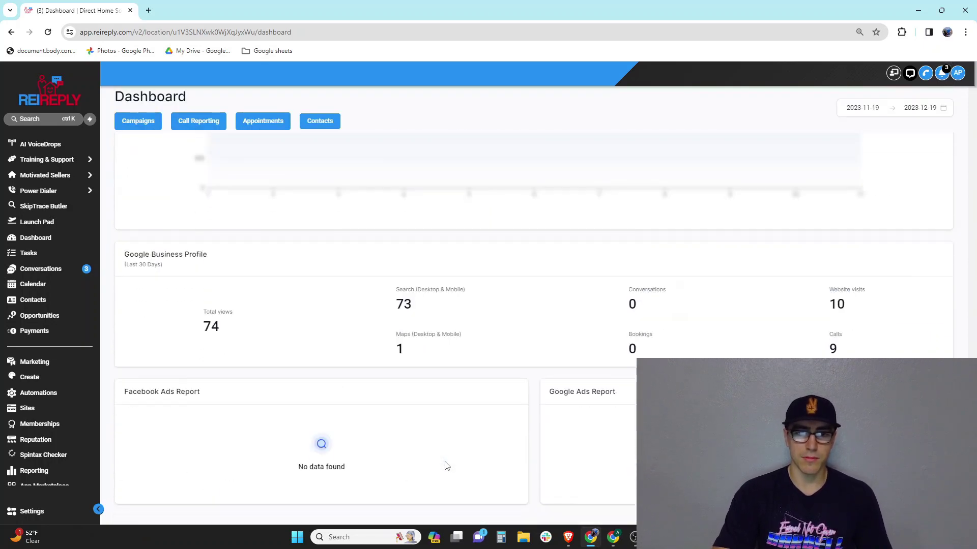
scroll(446, 466, up, 15)
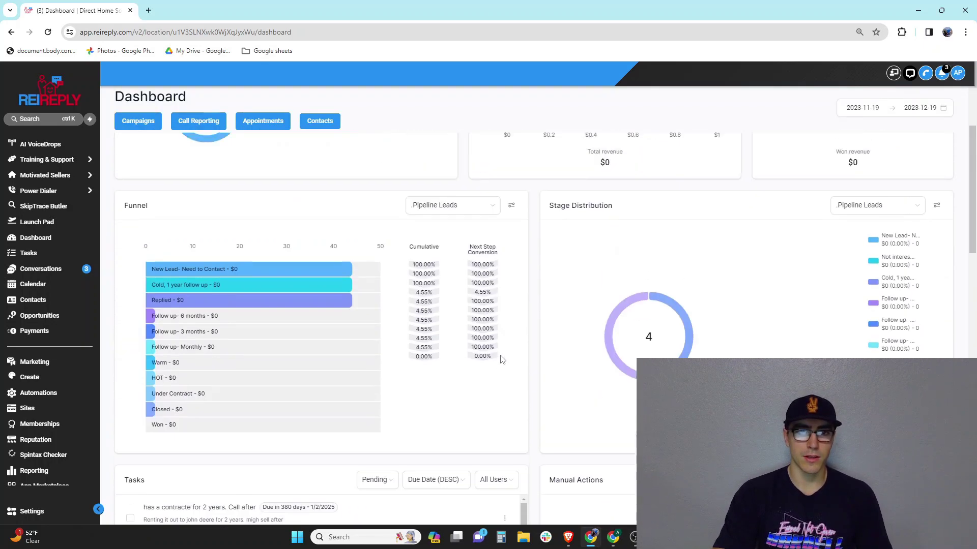
scroll(500, 360, up, 5)
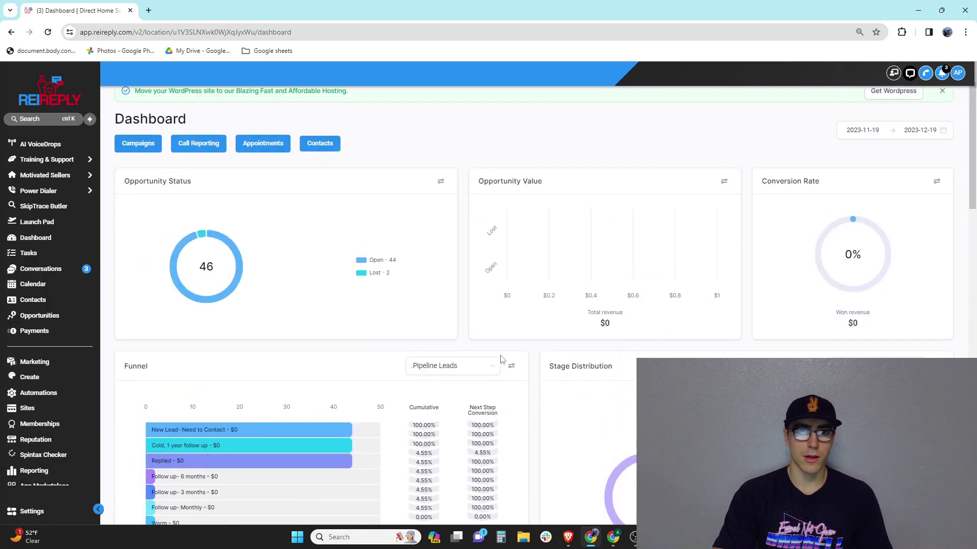
scroll(488, 385, down, 8)
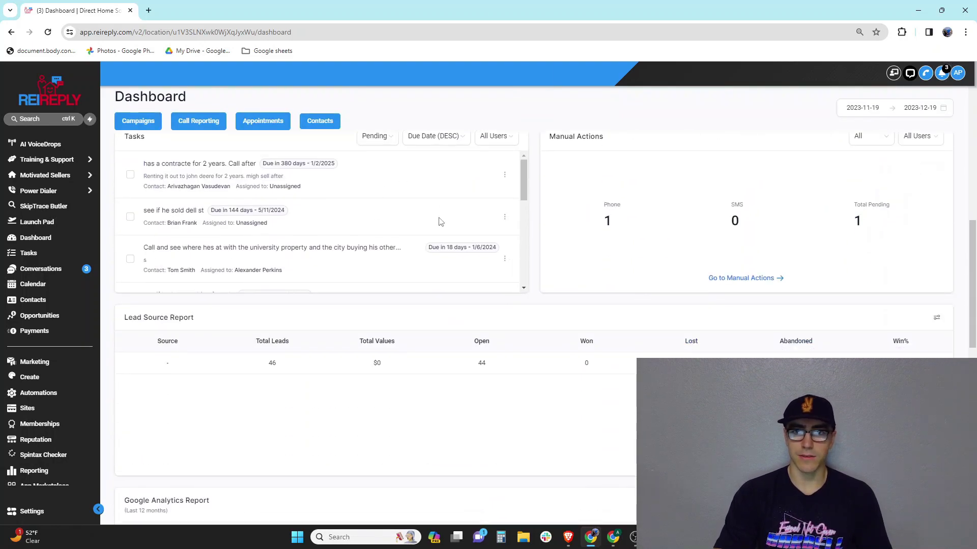
scroll(441, 222, up, 4)
scroll(640, 351, up, 6)
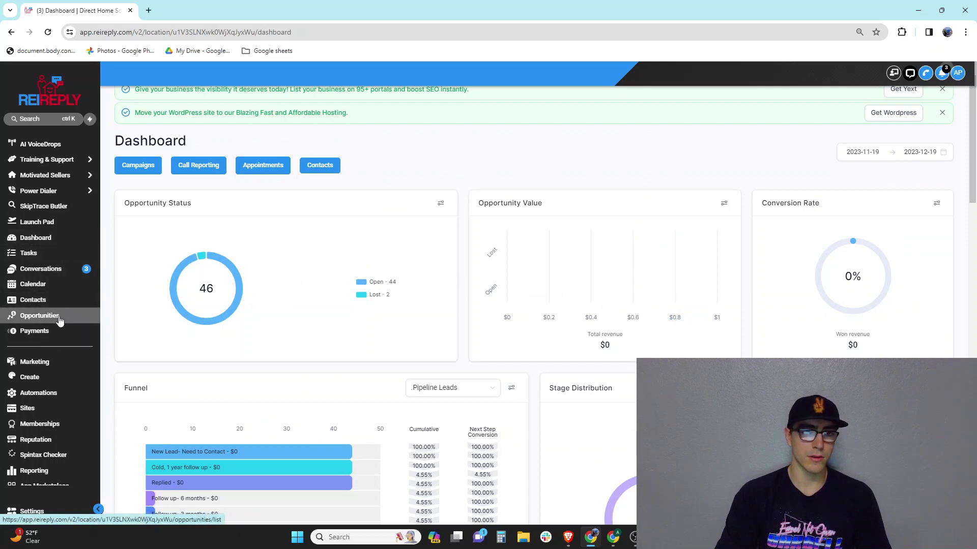
Open the Opportunities board and look through the Pipeline Leads stages from New Lead- Need to Contact to DNC.
click(59, 320)
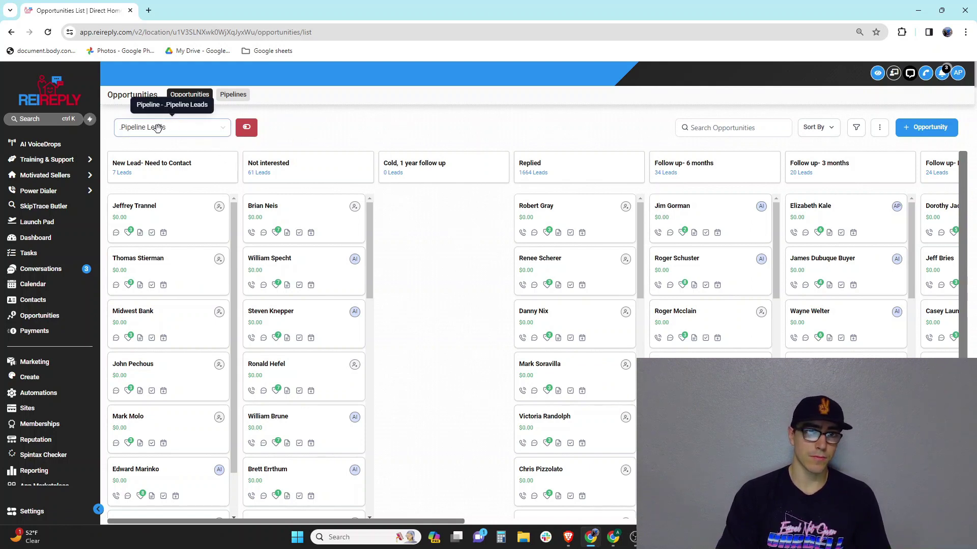
scroll(342, 152, right, 5)
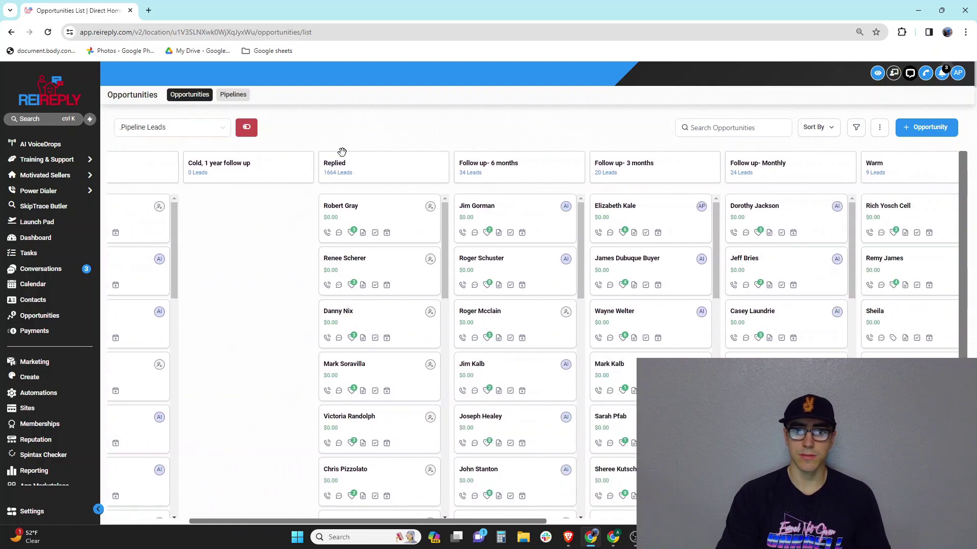
scroll(342, 152, left, 5)
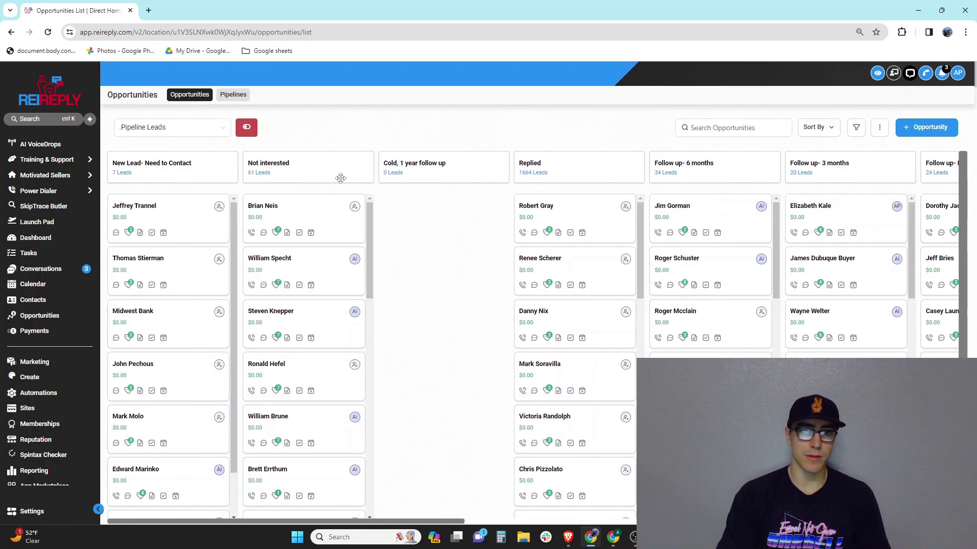
scroll(371, 166, right, 3)
scroll(372, 165, left, 3)
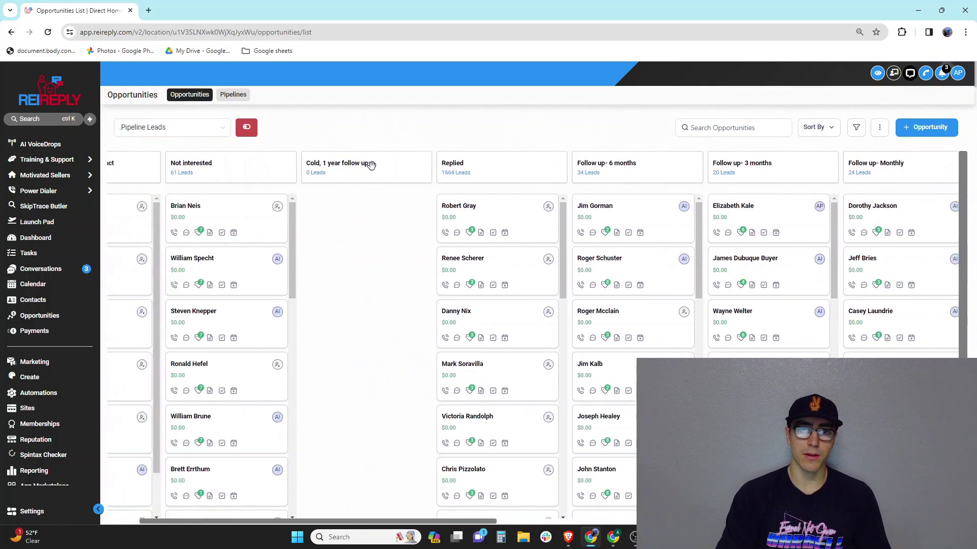
scroll(371, 165, right, 5)
scroll(371, 166, right, 8)
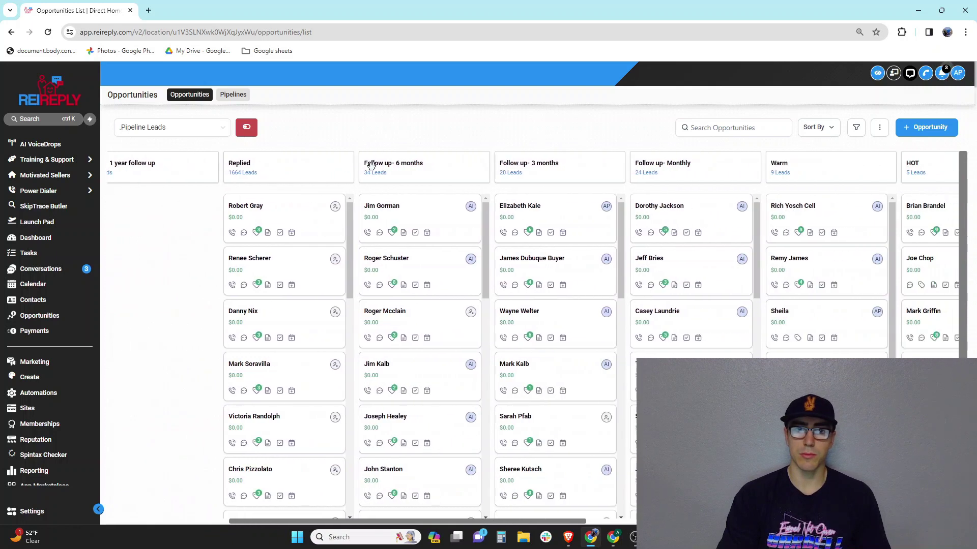
scroll(513, 174, right, 5)
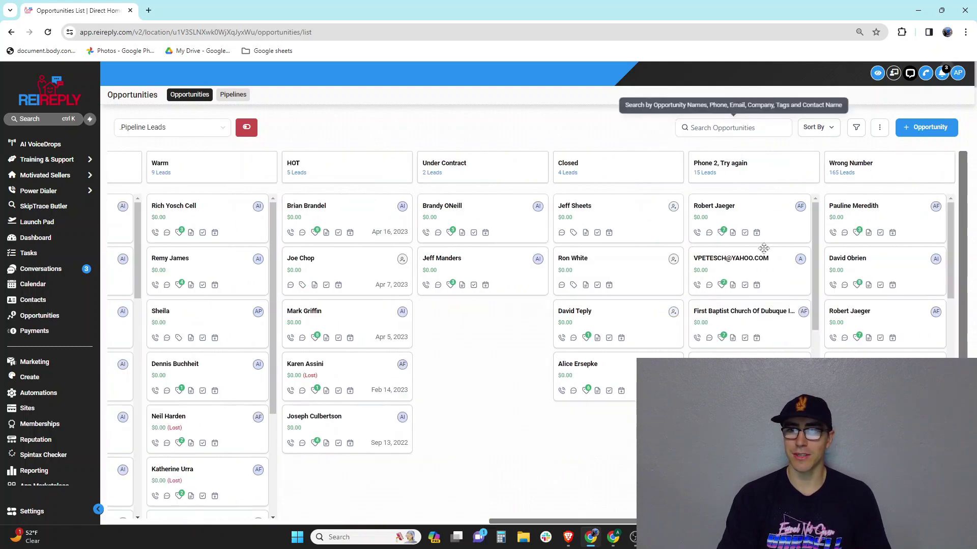
scroll(764, 248, right, 5)
scroll(764, 248, right, 5)
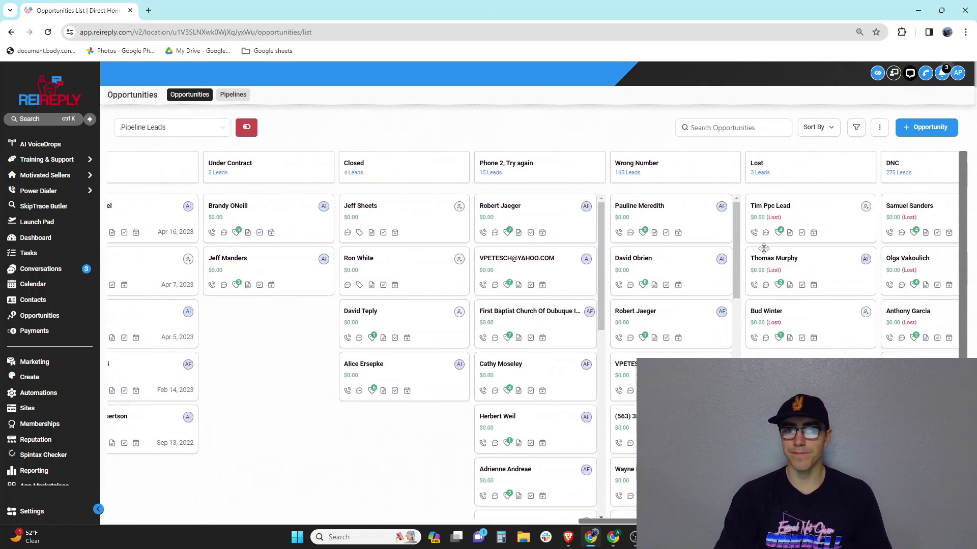
scroll(764, 249, left, 14)
scroll(419, 221, left, 11)
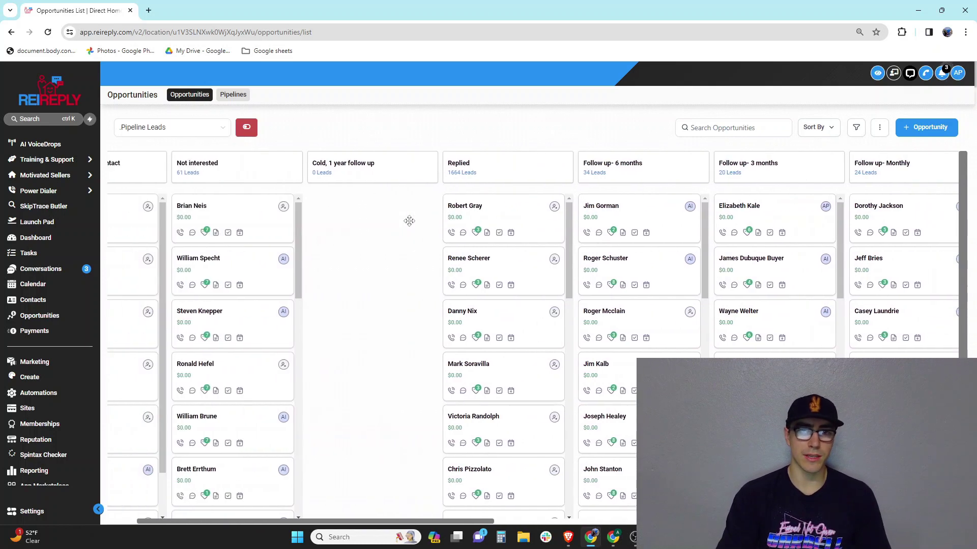
scroll(338, 248, left, 2)
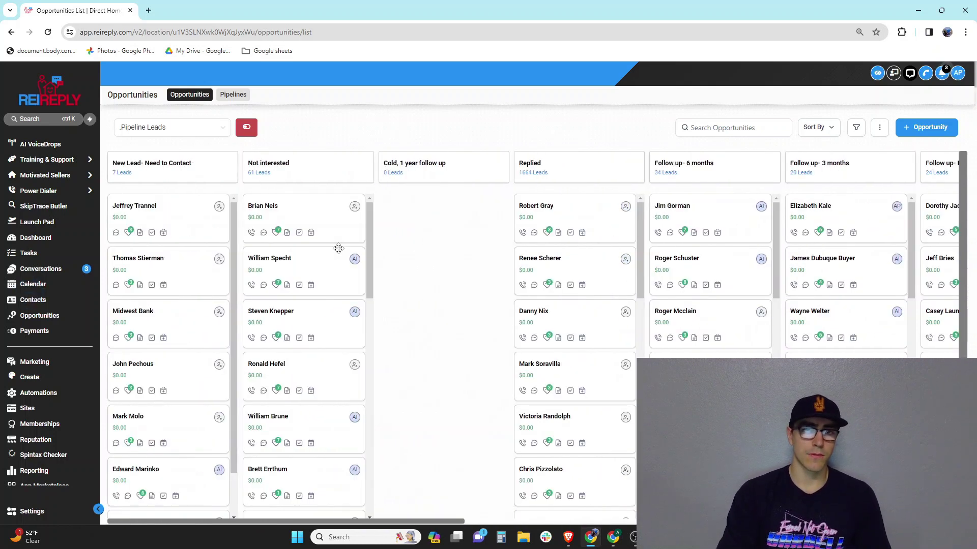
Examine the Replied, Follow up, Warm and HOT stages of the Pipeline Leads board.
scroll(410, 259, right, 3)
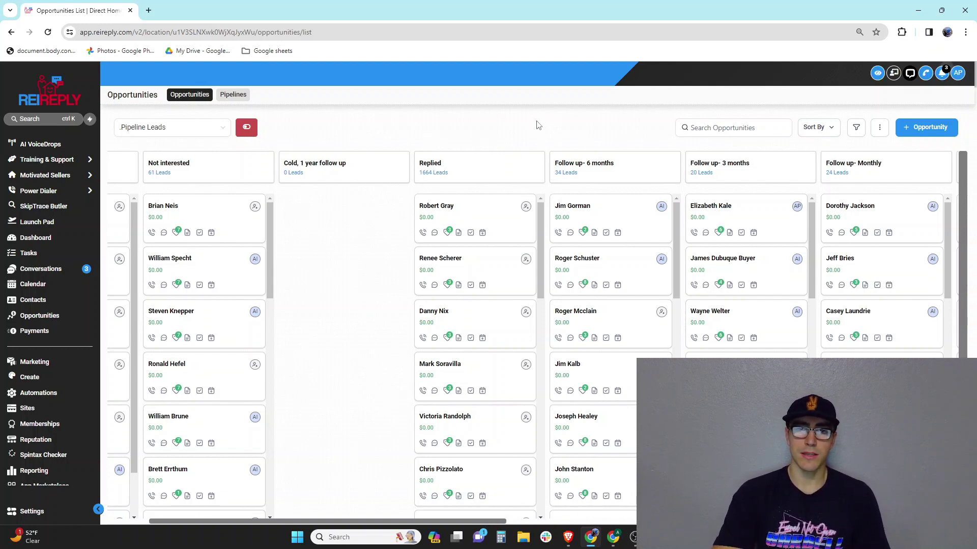
scroll(594, 160, right, 5)
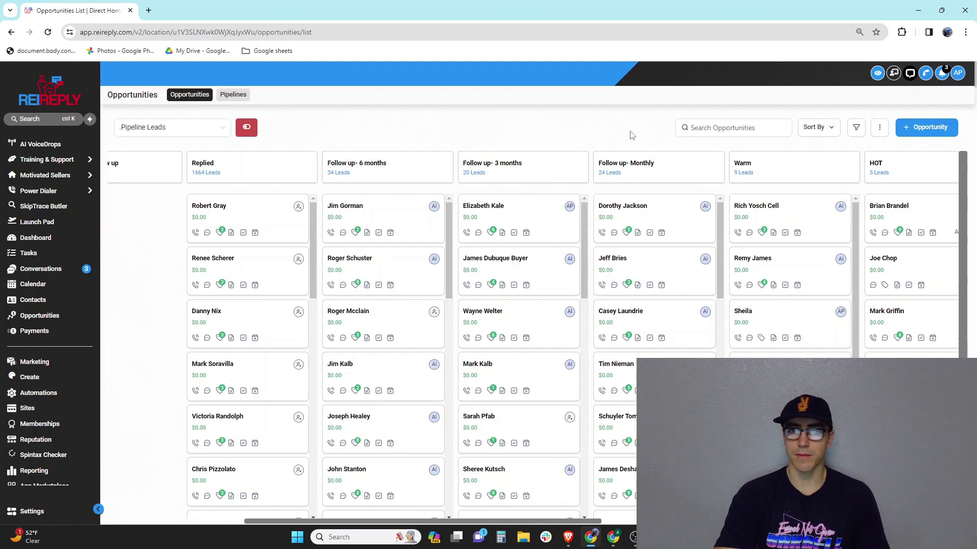
scroll(747, 196, right, 5)
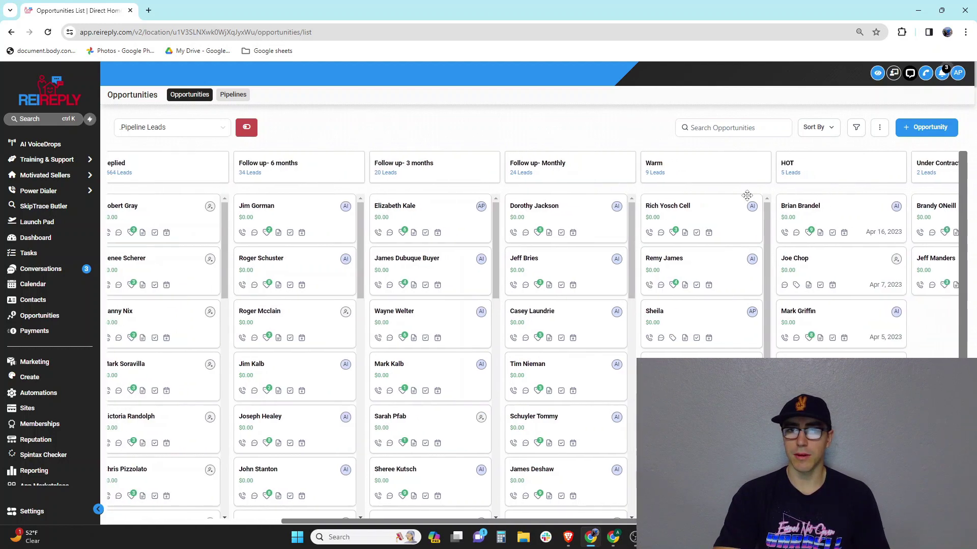
scroll(747, 195, left, 4)
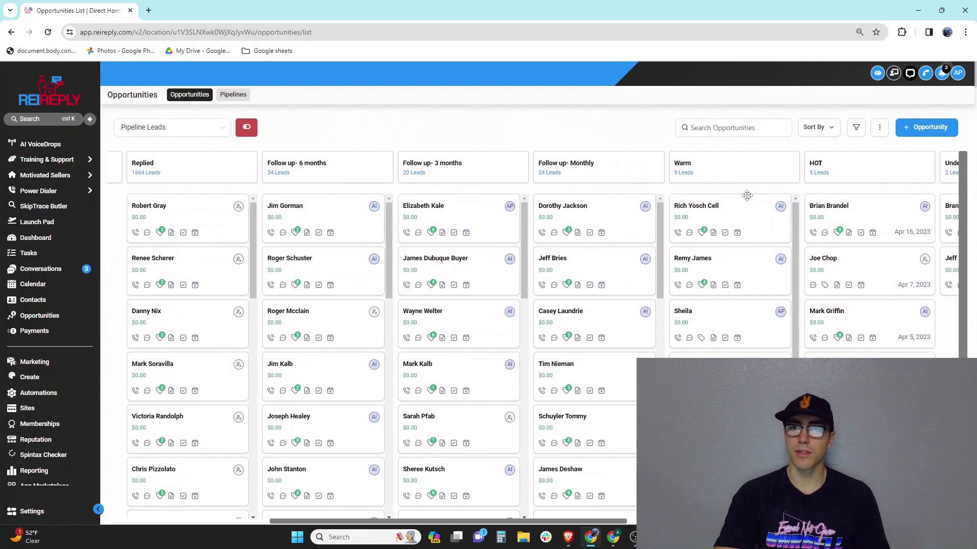
scroll(746, 195, right, 4)
scroll(746, 195, left, 4)
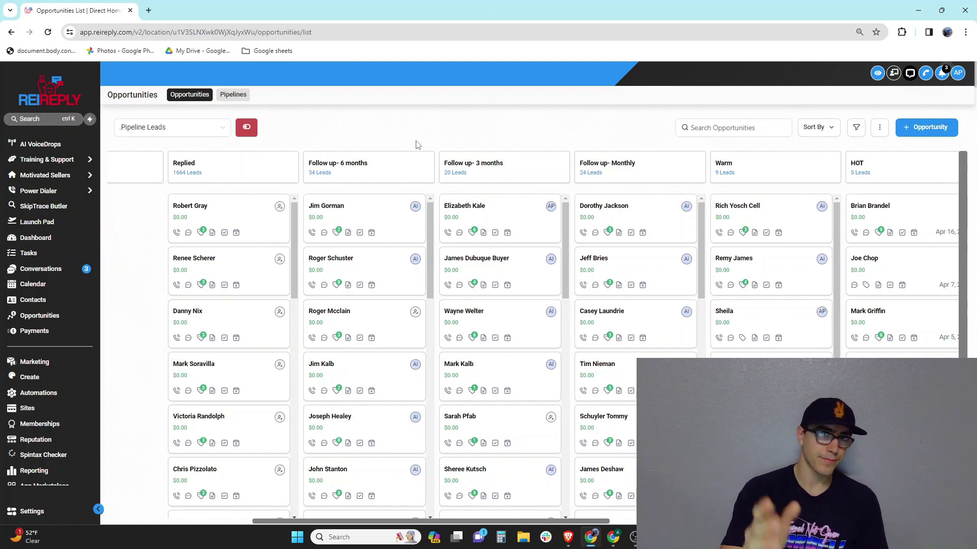
scroll(361, 153, left, 7)
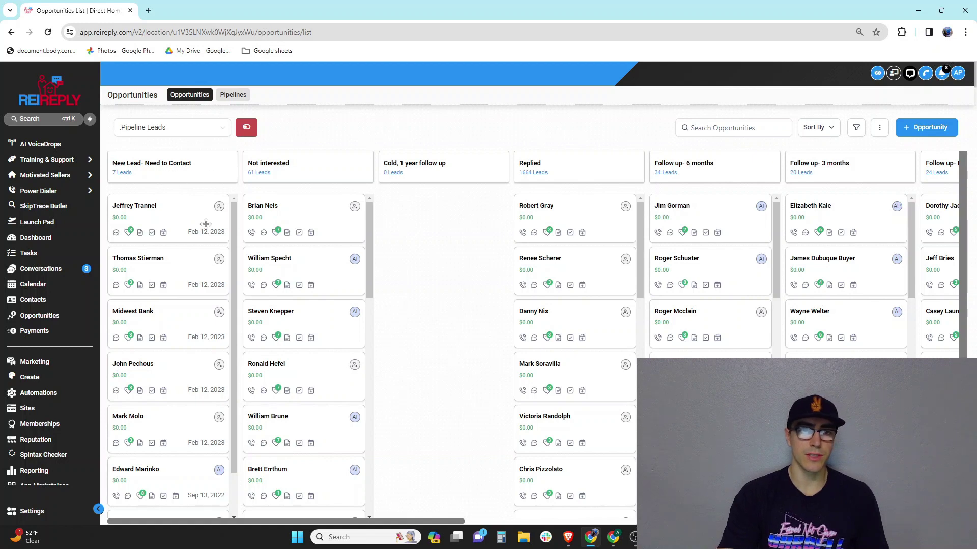
Examine the follow-up stages through Under Contract, Closed, Phone 2, Wrong Number, Lost and DNC, and return to the first stage.
scroll(444, 224, right, 4)
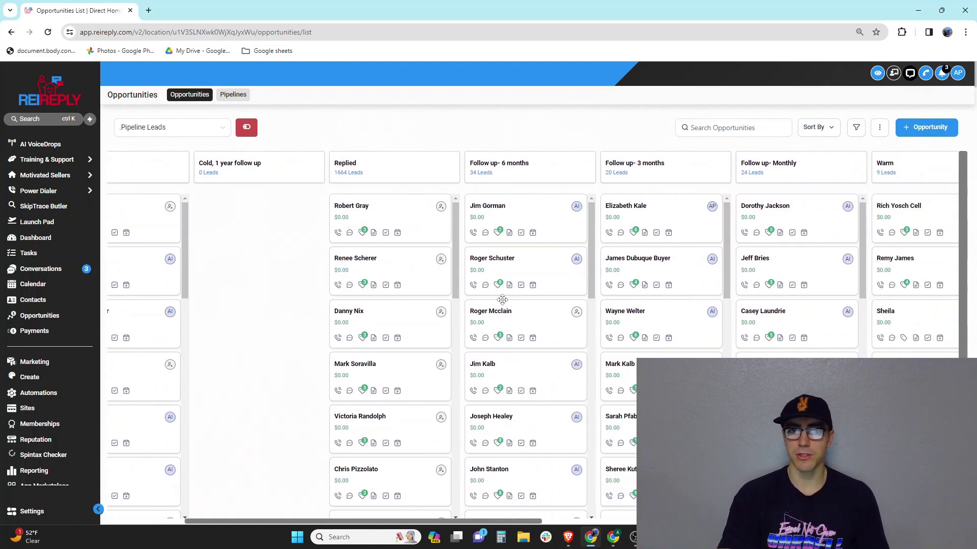
scroll(503, 301, right, 1)
scroll(609, 268, right, 3)
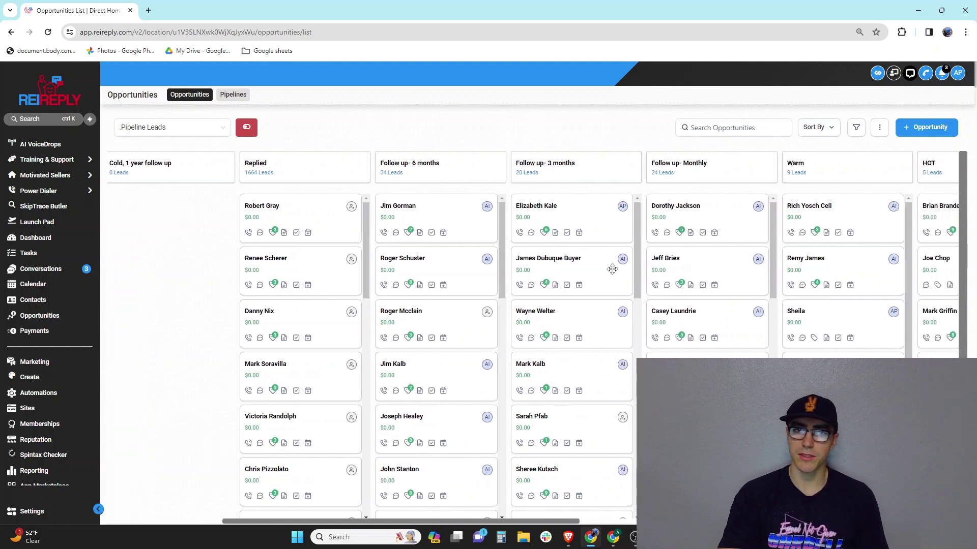
scroll(612, 269, right, 3)
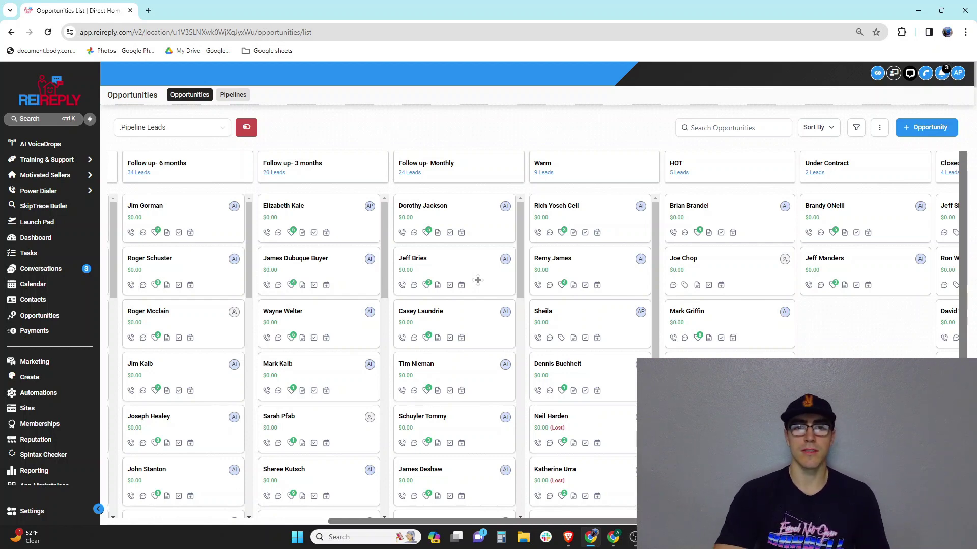
scroll(478, 279, right, 3)
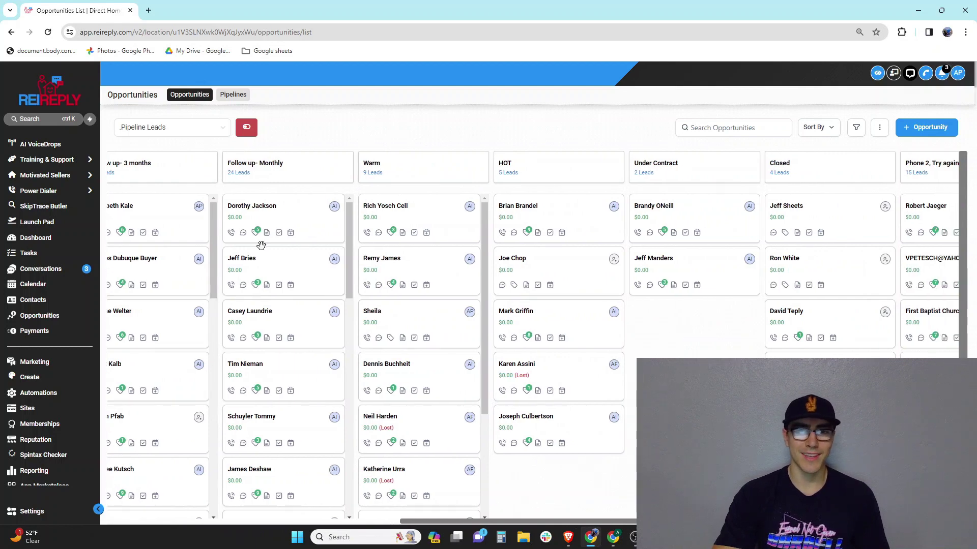
scroll(464, 219, right, 2)
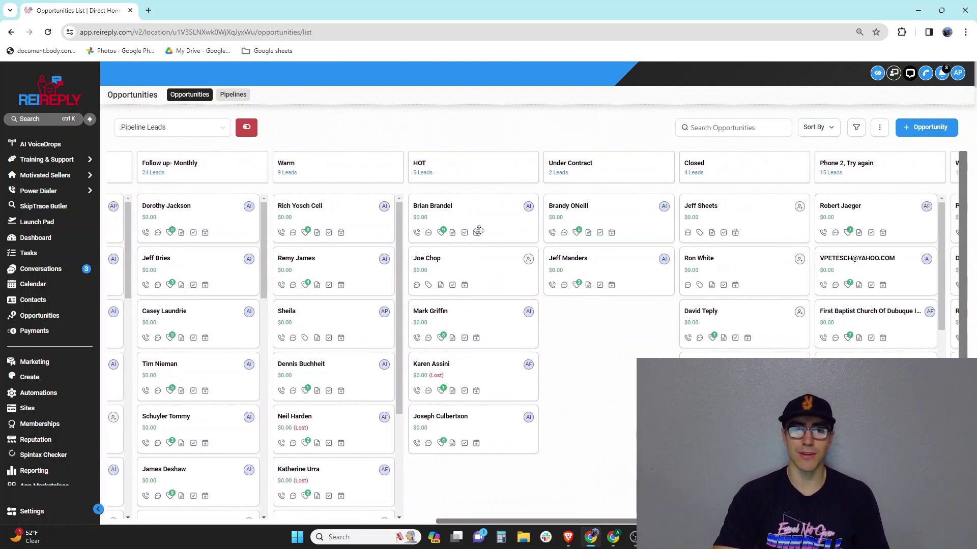
scroll(563, 265, right, 2)
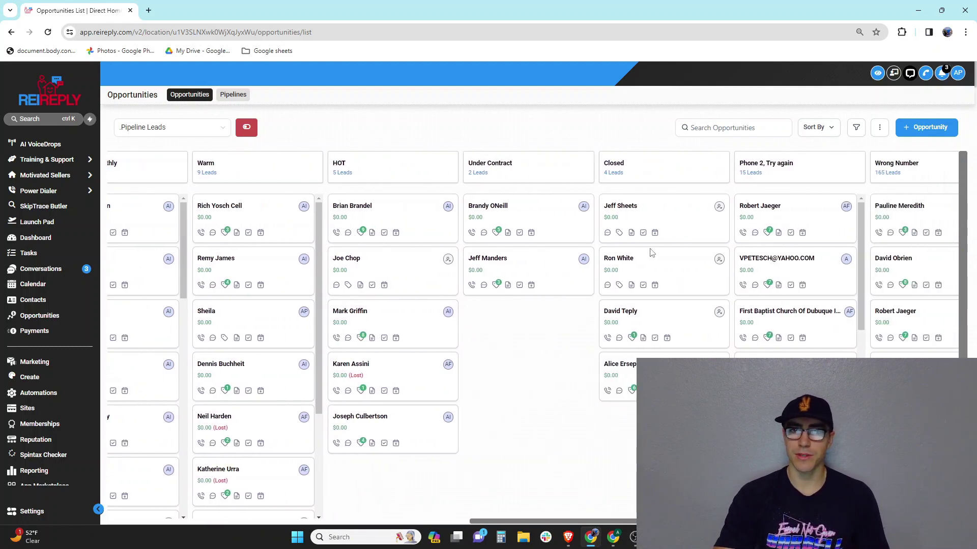
scroll(651, 250, right, 4)
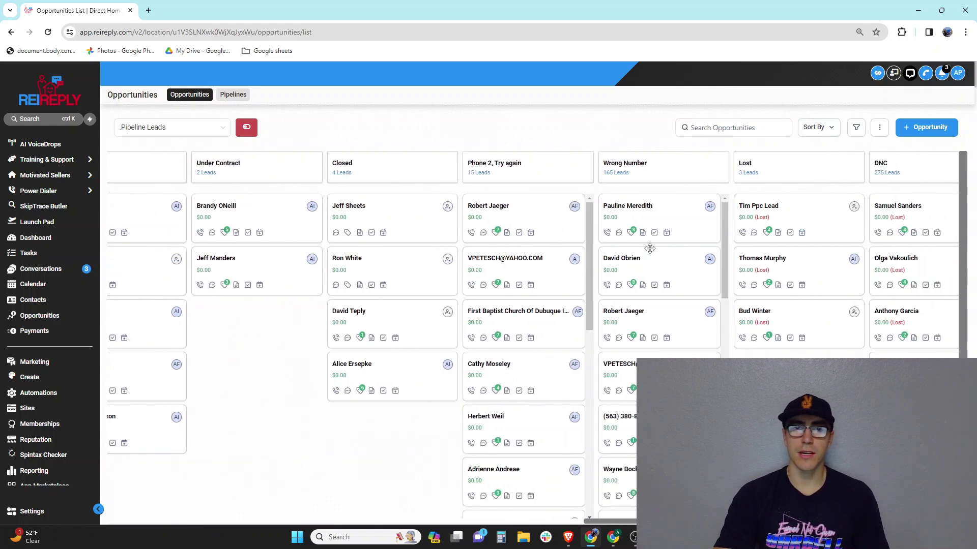
scroll(651, 249, right, 1)
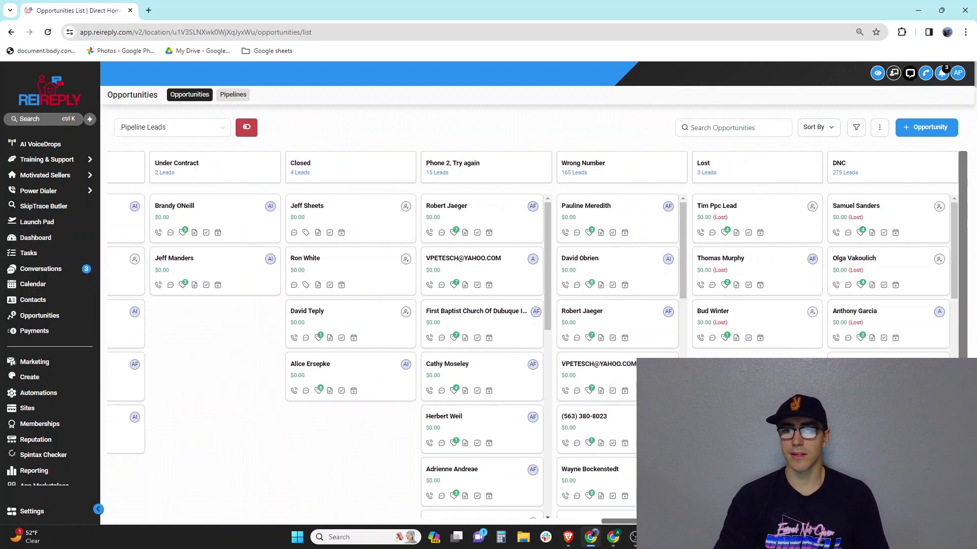
scroll(557, 355, left, 10)
scroll(557, 355, left, 8)
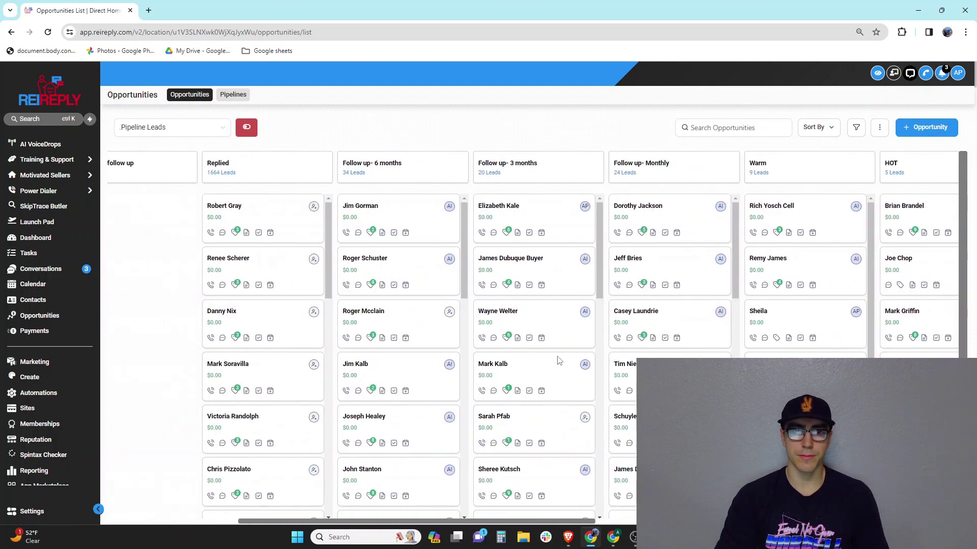
scroll(312, 304, left, 2)
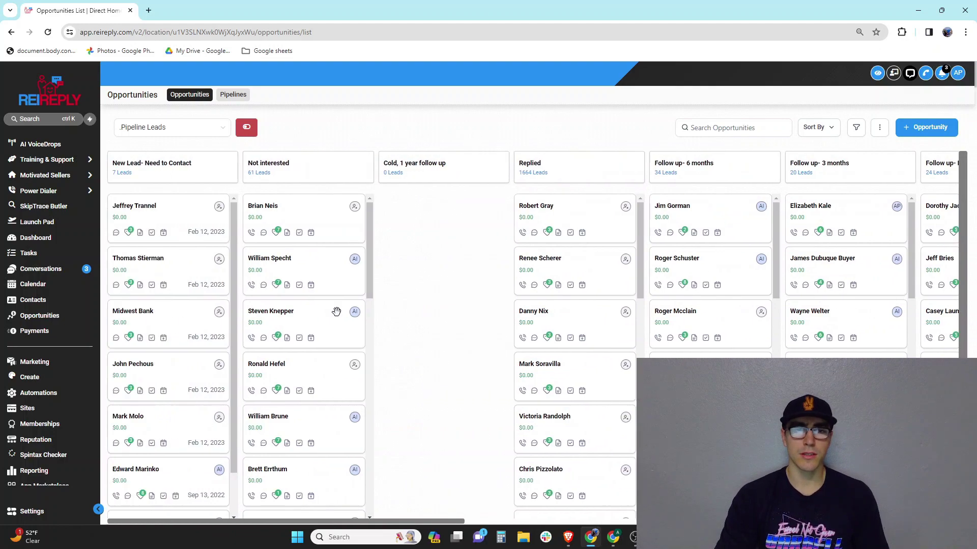
Look over the early lead stages and the list of other pipelines available on the Opportunities board.
scroll(496, 304, right, 4)
scroll(492, 307, left, 4)
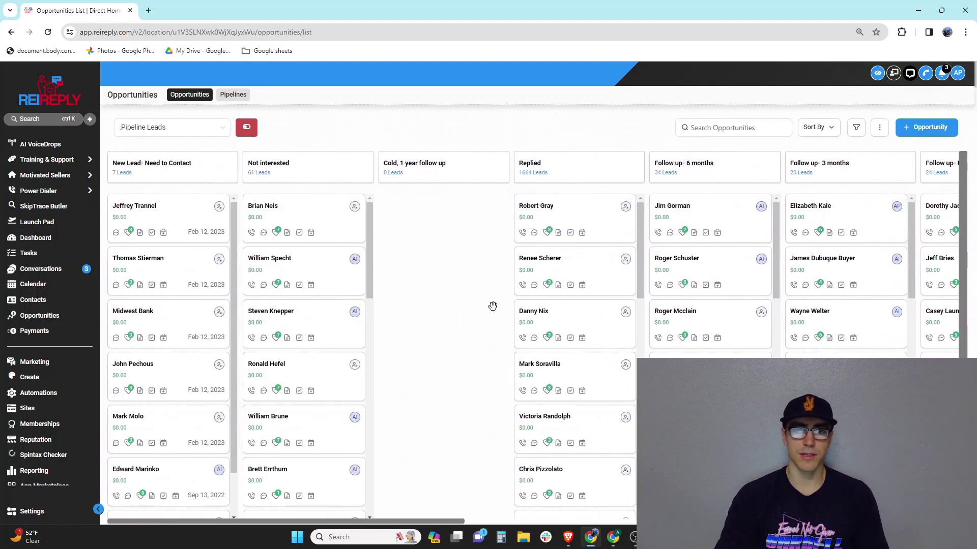
scroll(669, 355, right, 2)
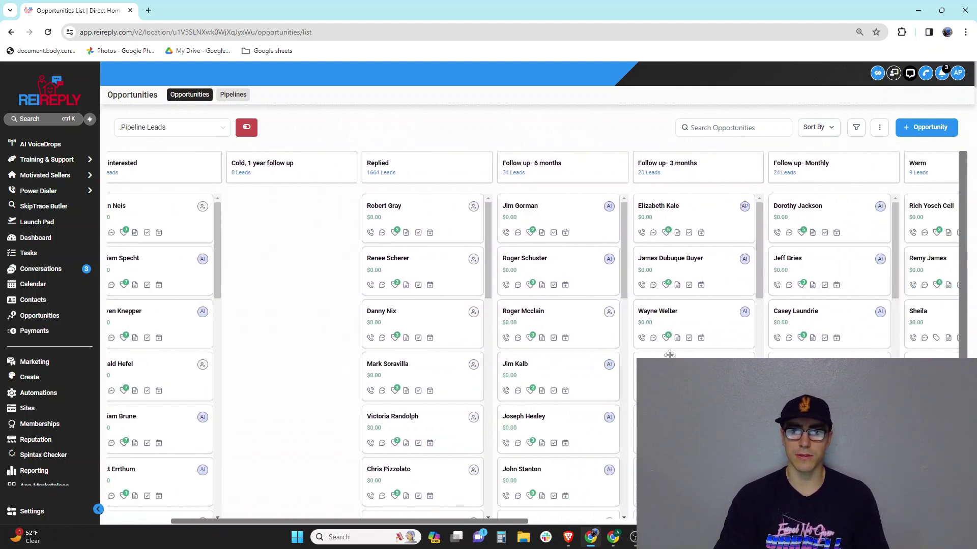
scroll(669, 355, left, 2)
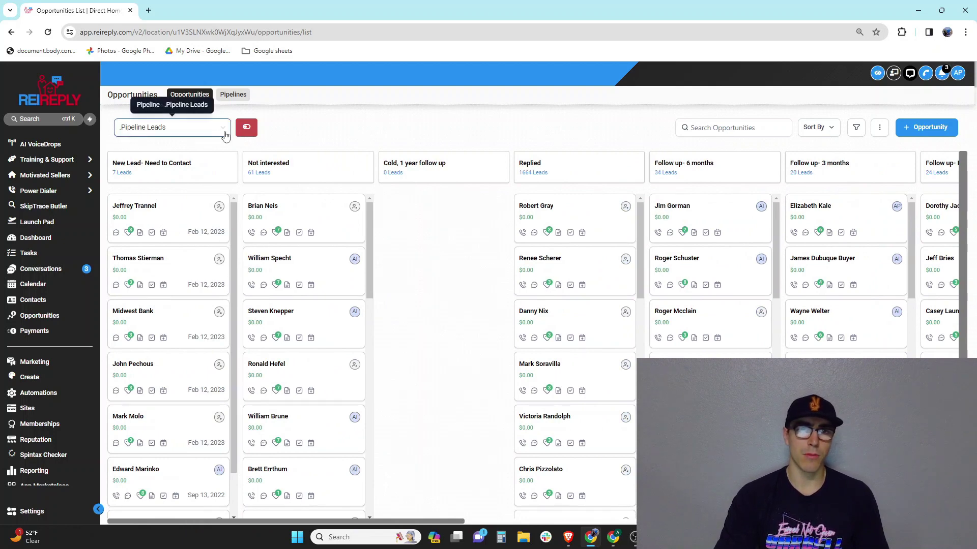
click(224, 133)
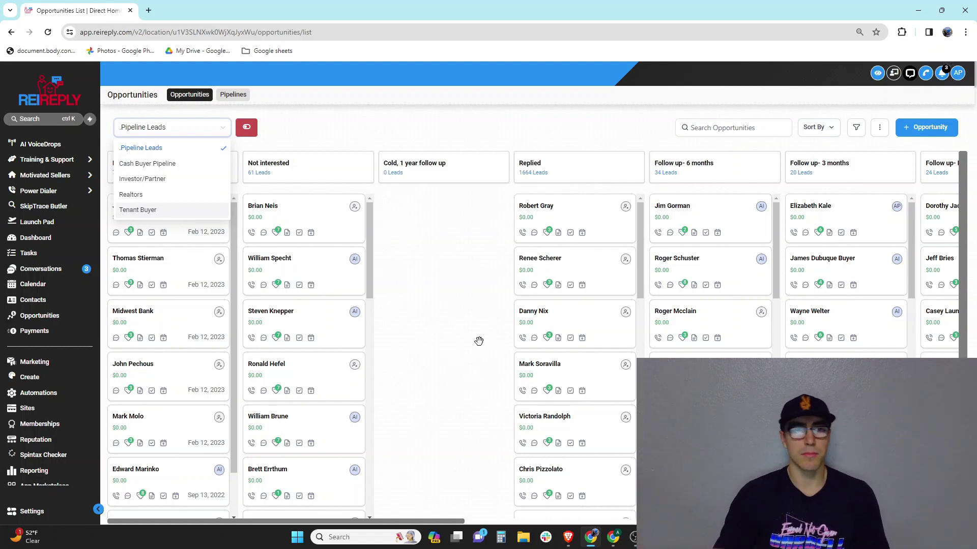
click(454, 291)
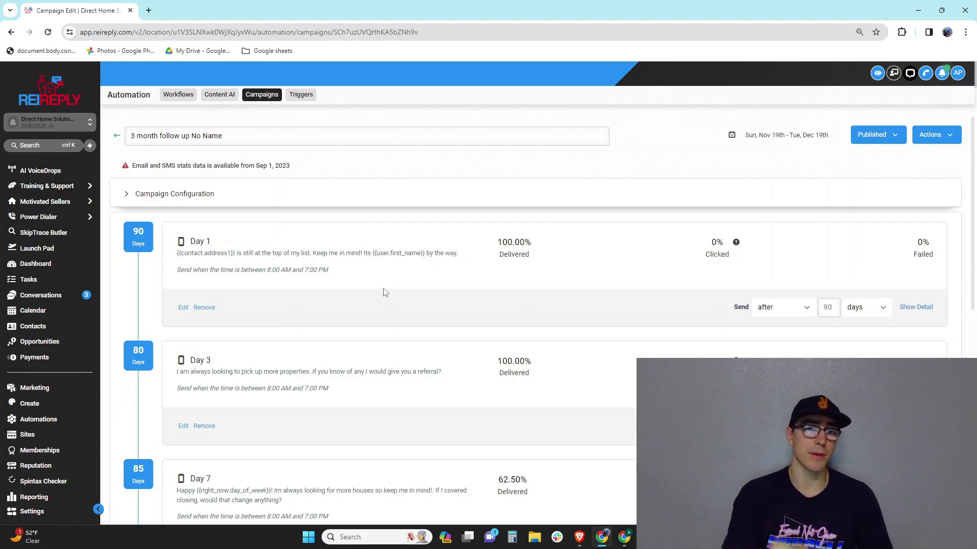
Look over the scheduled text messages and their send delays in the 3 month follow up No Name campaign.
scroll(385, 292, down, 8)
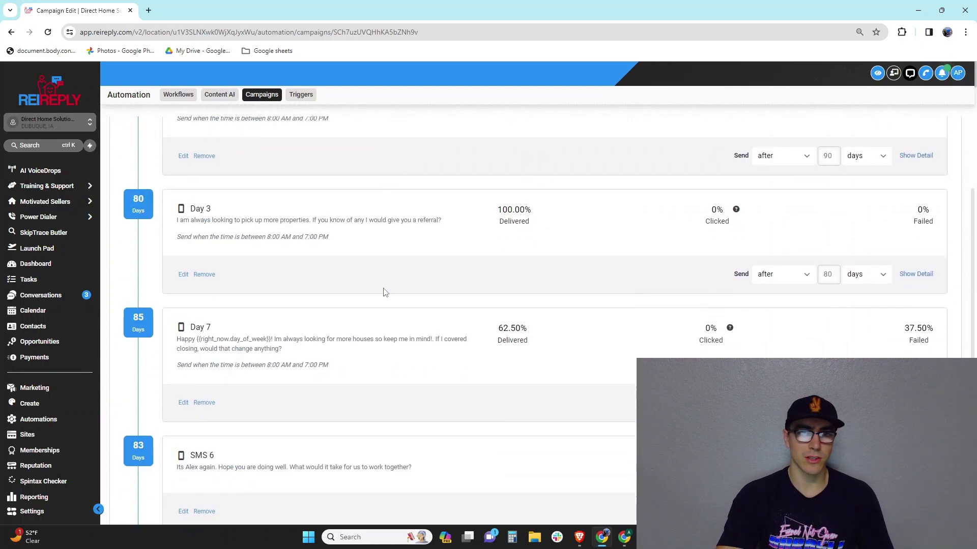
scroll(385, 293, up, 7)
scroll(385, 292, up, 1)
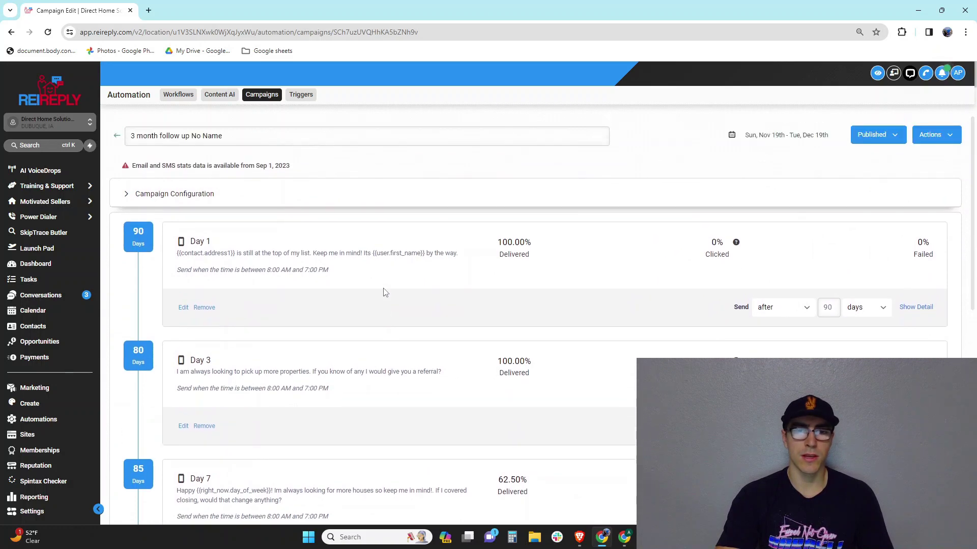
scroll(385, 292, down, 5)
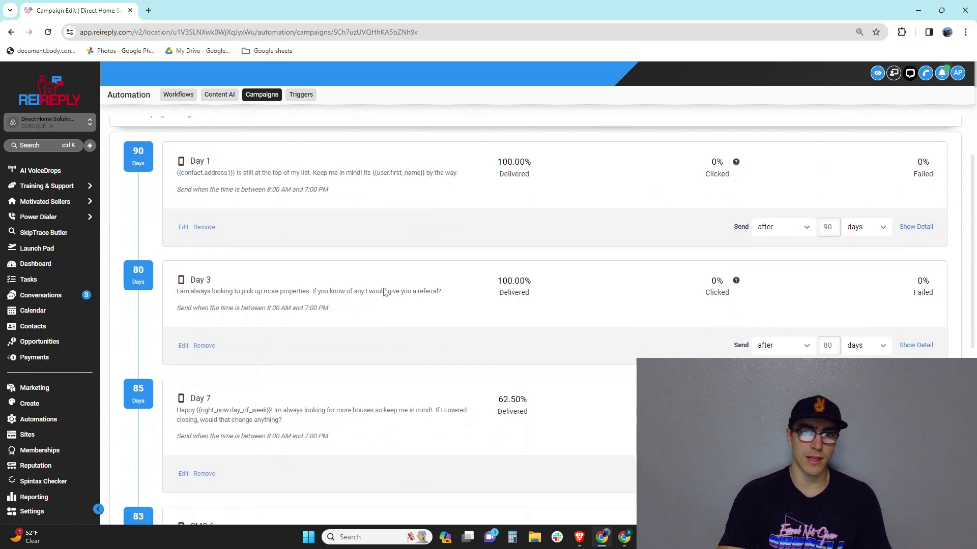
scroll(385, 293, down, 1)
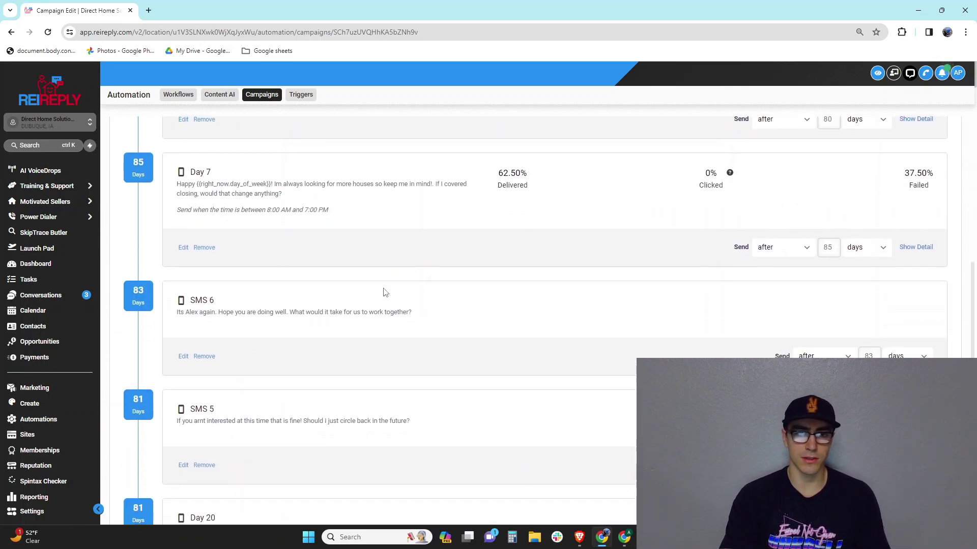
scroll(385, 292, down, 1)
scroll(385, 292, up, 7)
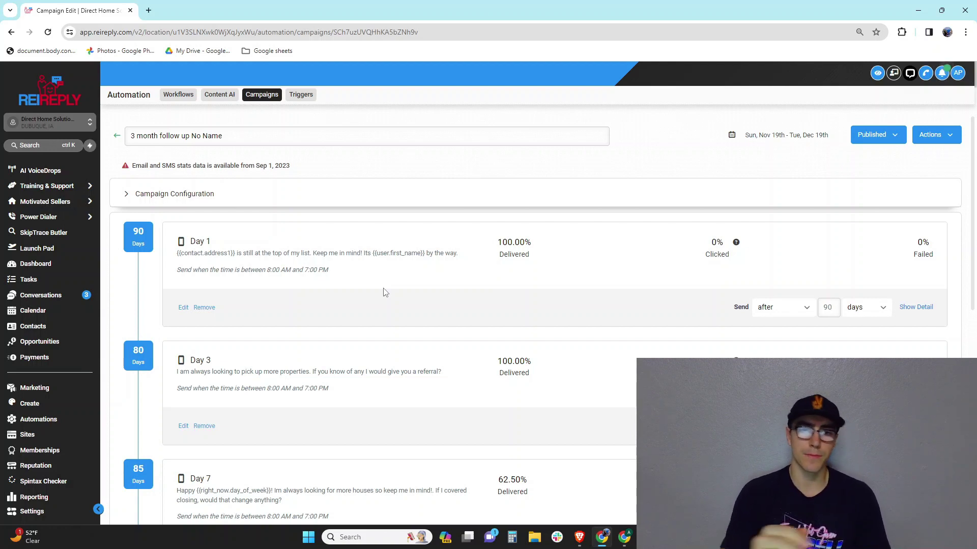
Read the campaign's messages in order from Day 1 through Day 20, and return to the campaign's beginning.
scroll(385, 292, down, 1)
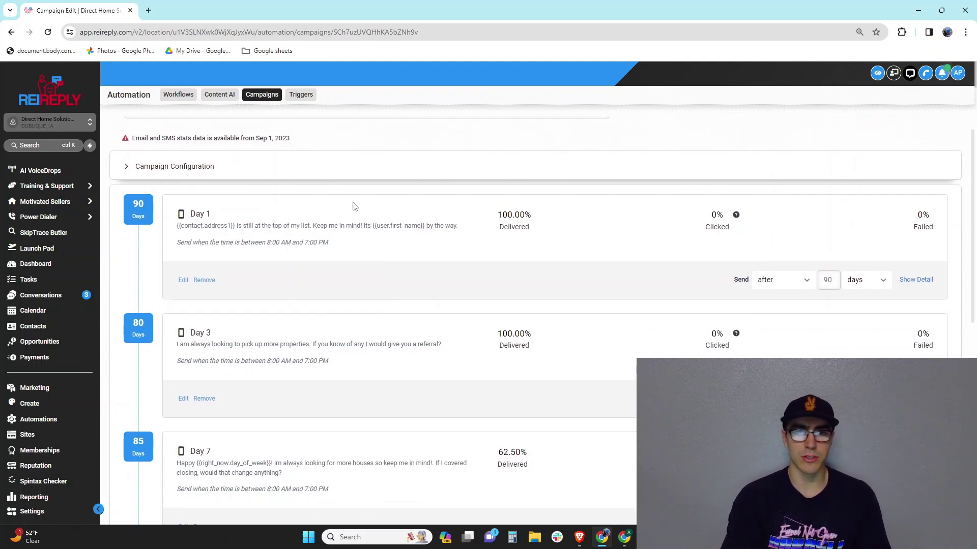
scroll(384, 260, down, 1)
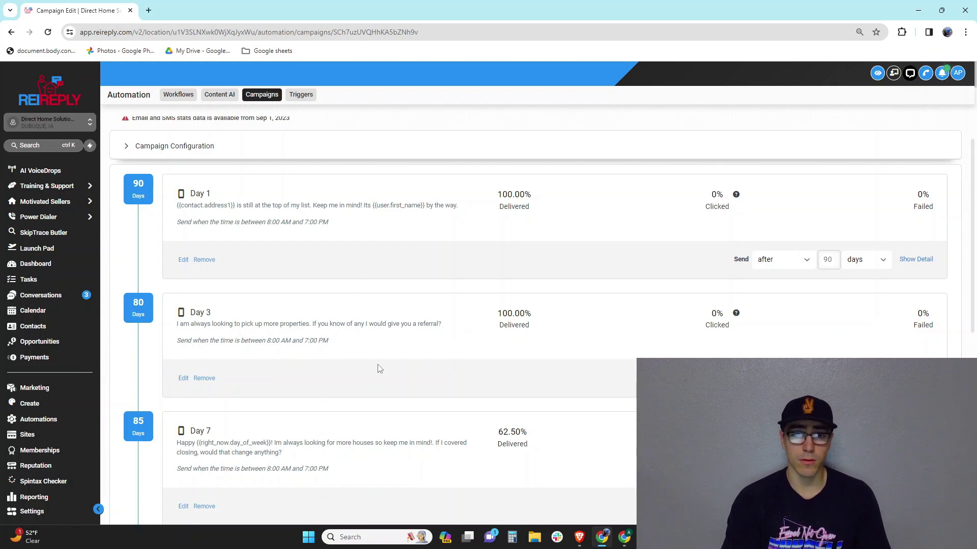
scroll(379, 366, down, 2)
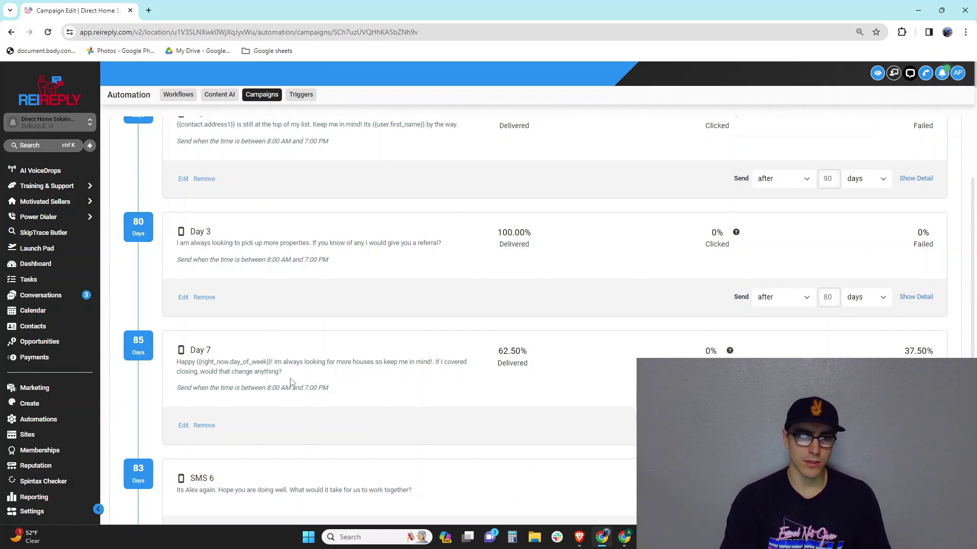
scroll(290, 379, down, 4)
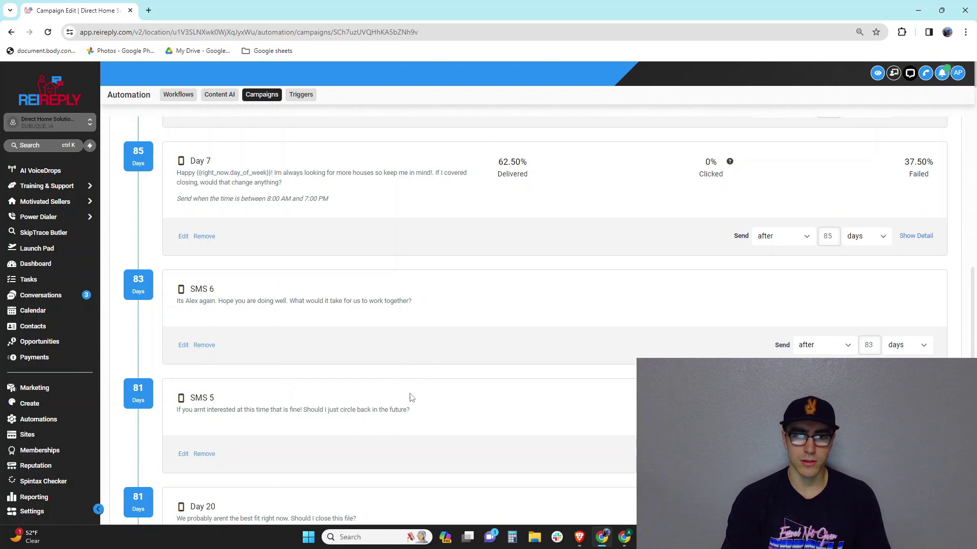
scroll(412, 405, down, 3)
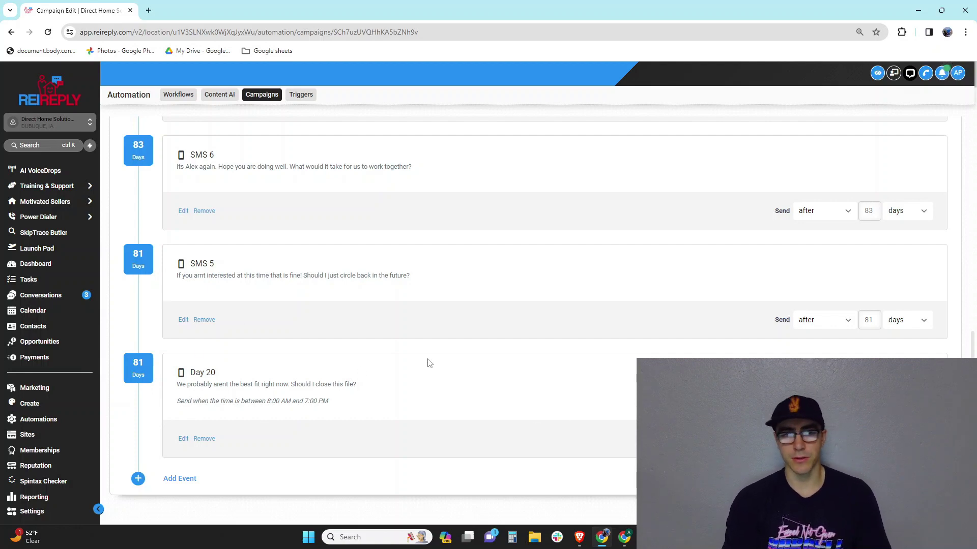
scroll(497, 359, up, 9)
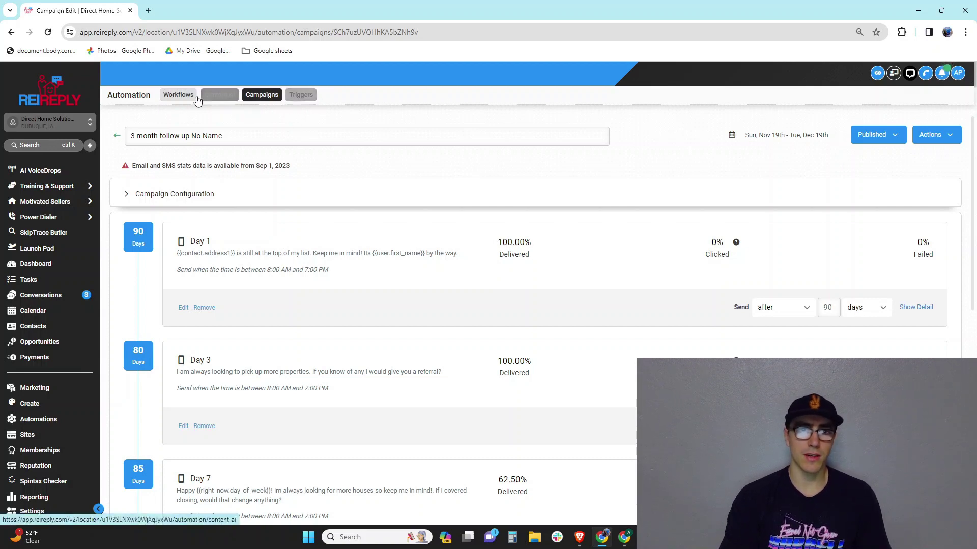
Create a new workflow from scratch in the Workflows section and start adding its trigger.
click(172, 94)
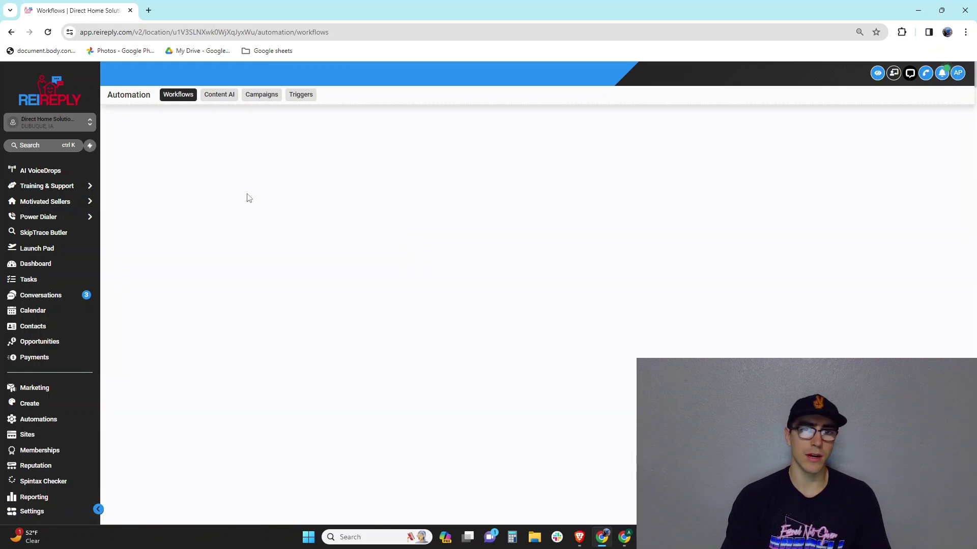
scroll(443, 188, down, 1)
scroll(448, 178, up, 1)
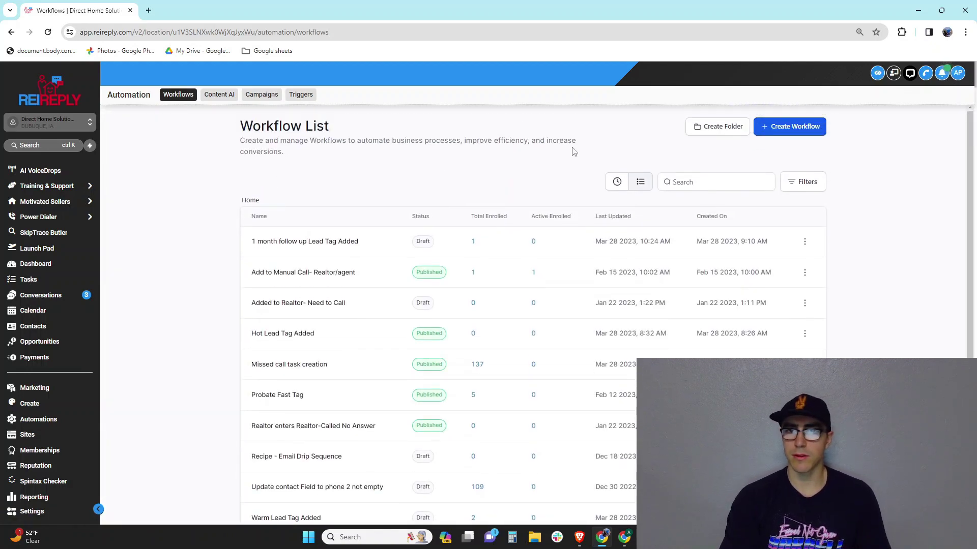
click(793, 130)
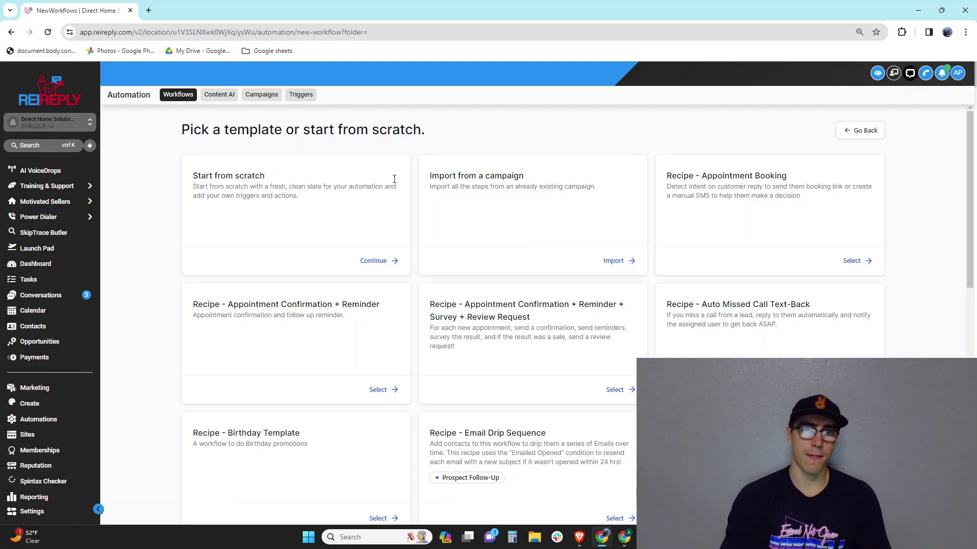
click(384, 264)
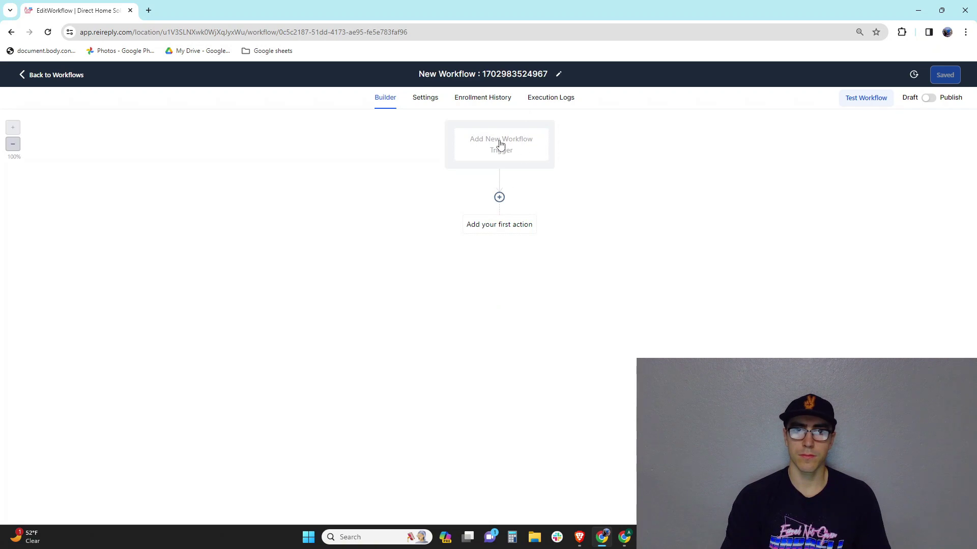
click(500, 145)
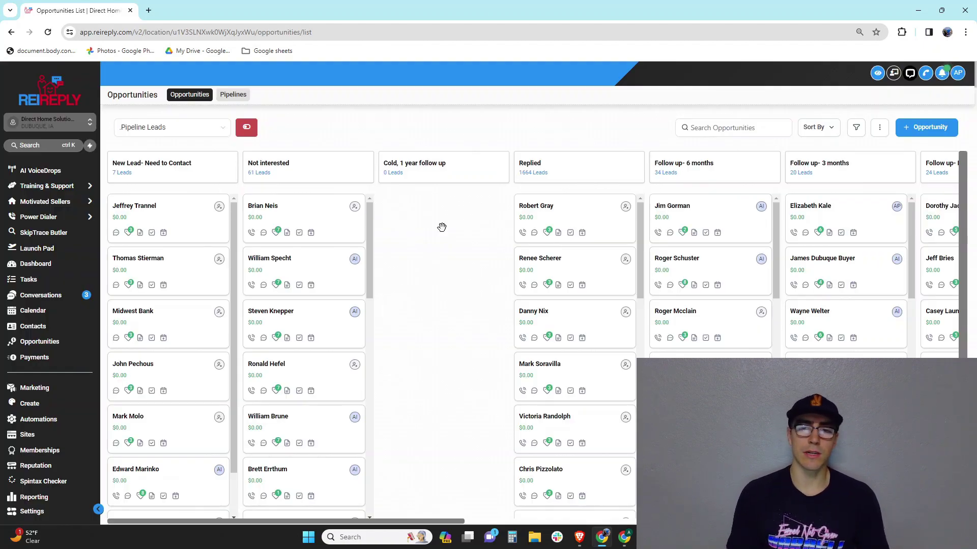
Look through the Pipeline Leads stages from New Lead- Need to Contact to Wrong Number, Lost and DNC.
scroll(442, 227, right, 6)
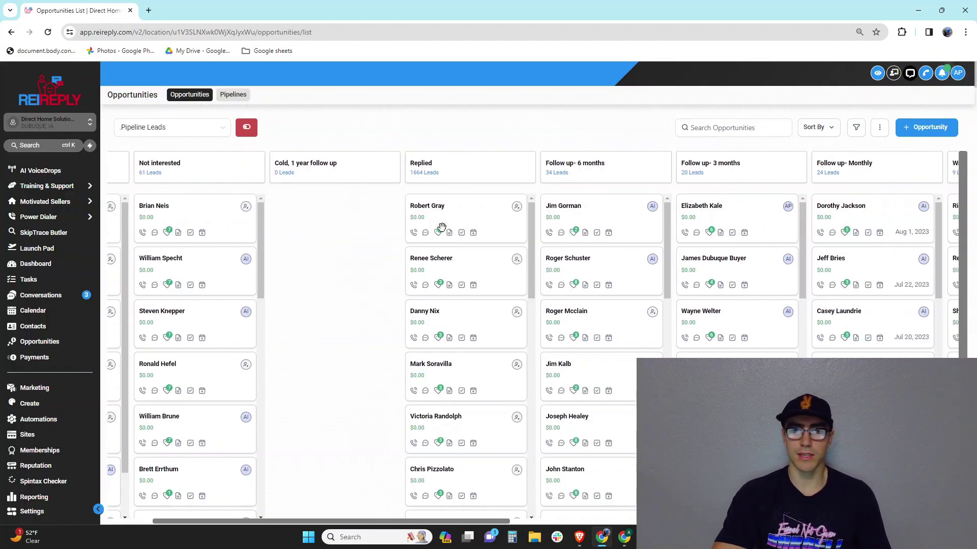
scroll(442, 226, left, 6)
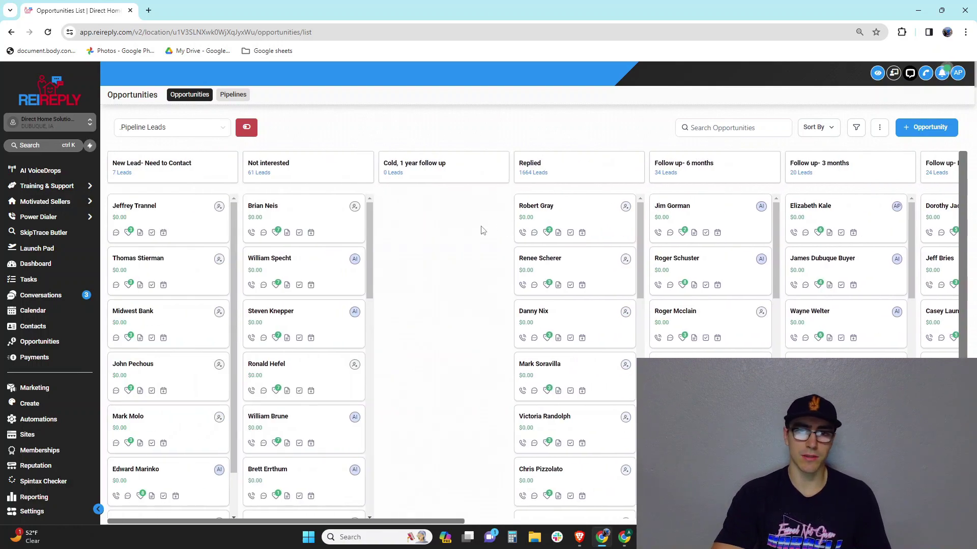
scroll(481, 226, right, 8)
scroll(409, 188, left, 2)
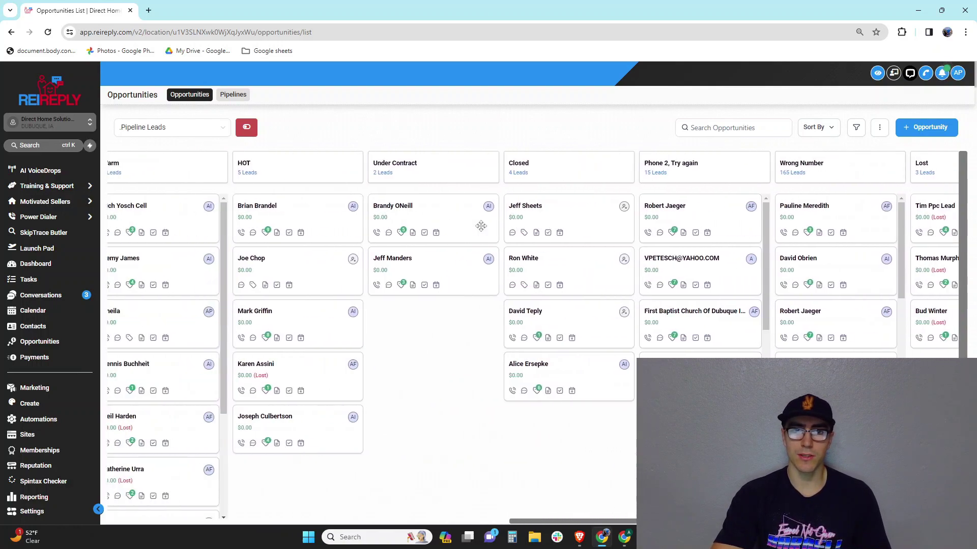
scroll(638, 274, right, 4)
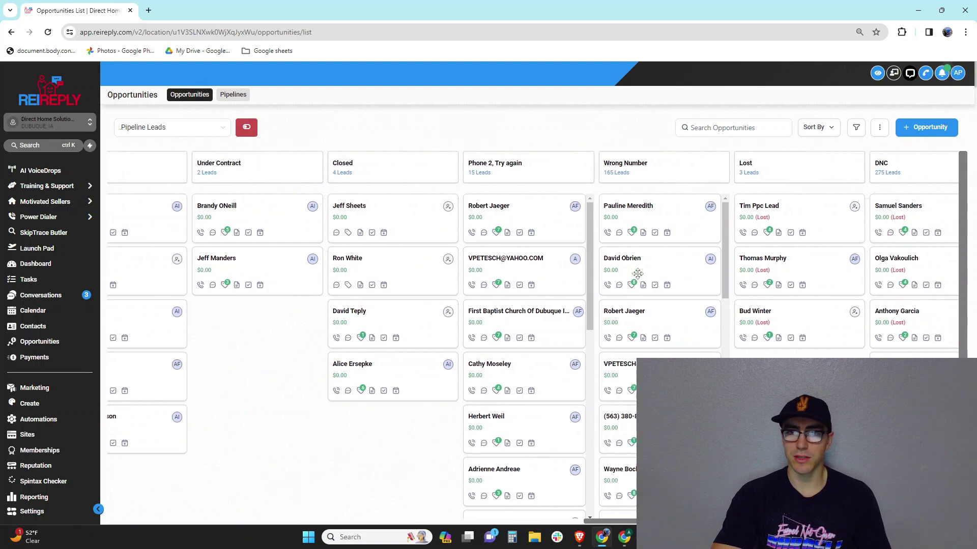
scroll(637, 274, left, 3)
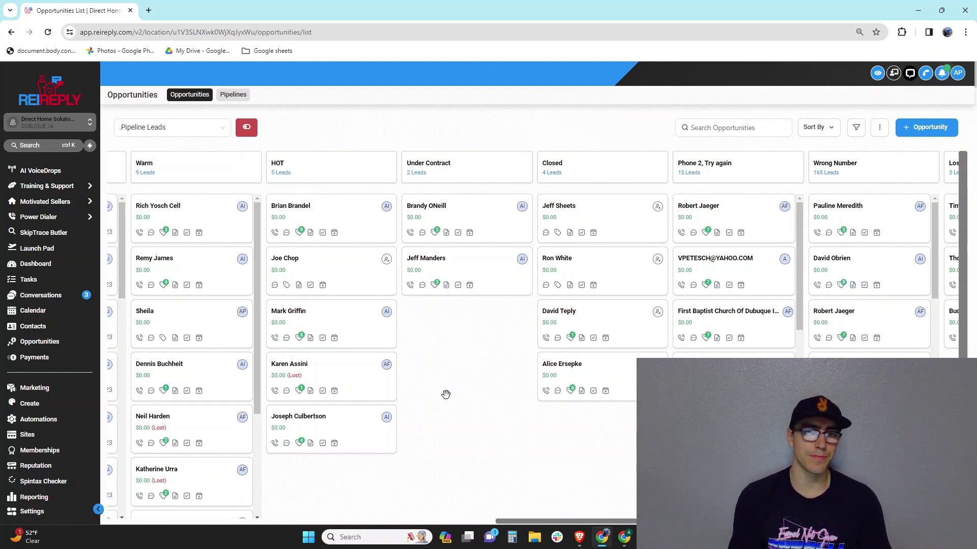
Compare the Replied and Follow up stages with the Warm, HOT, Under Contract and Closed stages of the Pipeline Leads board.
scroll(446, 395, left, 10)
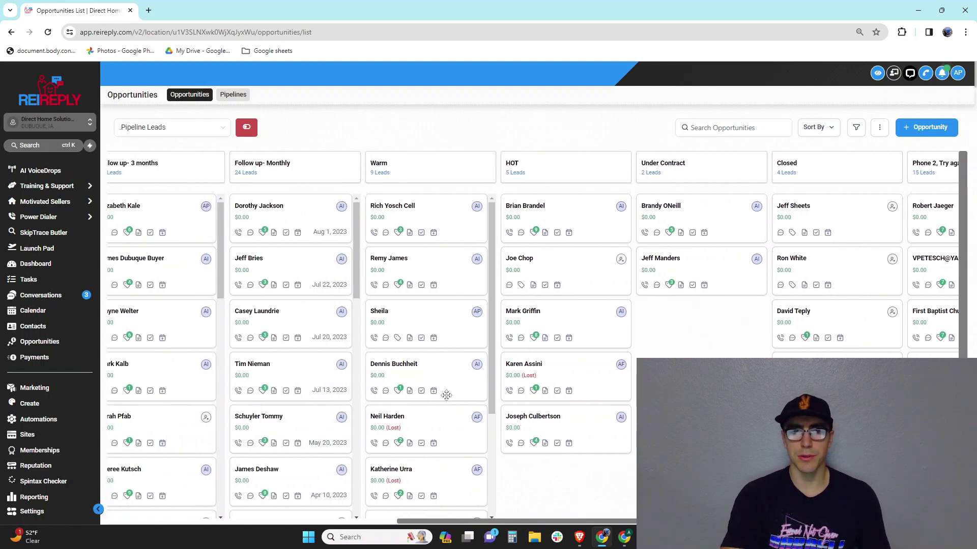
scroll(445, 395, left, 5)
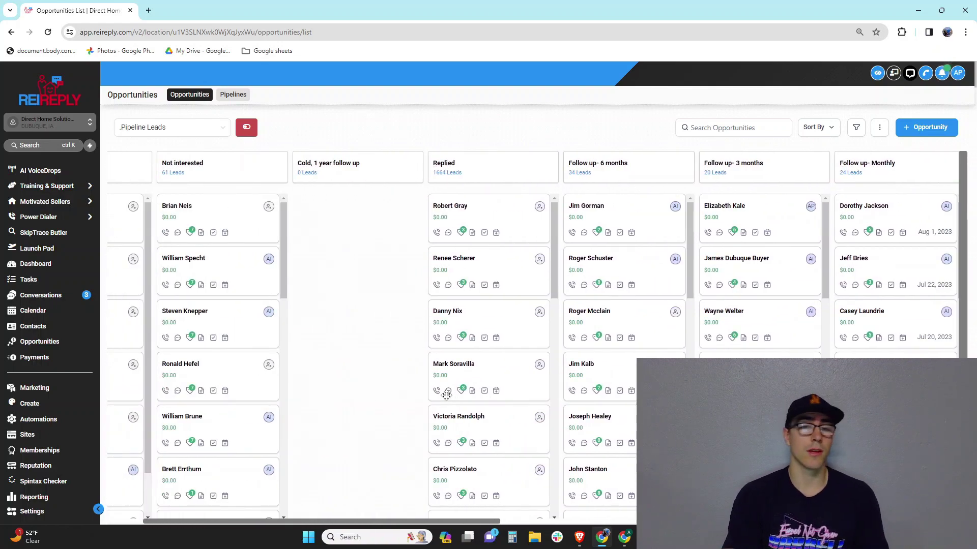
scroll(446, 395, right, 5)
scroll(446, 395, left, 4)
scroll(446, 395, right, 5)
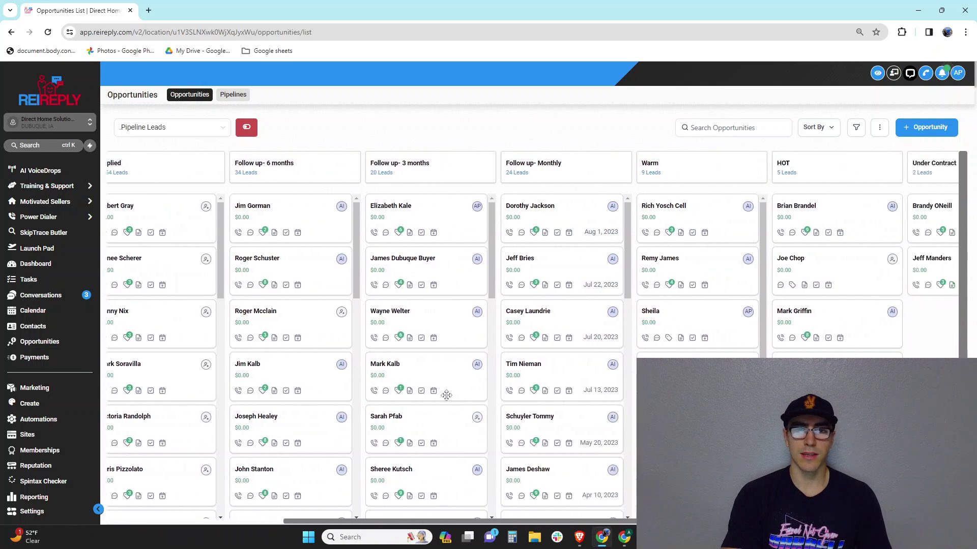
scroll(446, 394, right, 5)
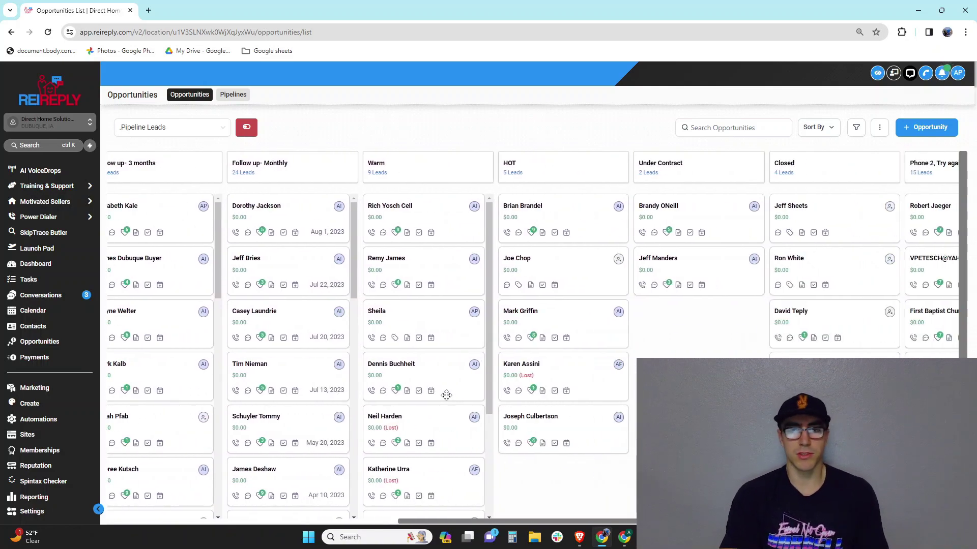
scroll(446, 395, left, 8)
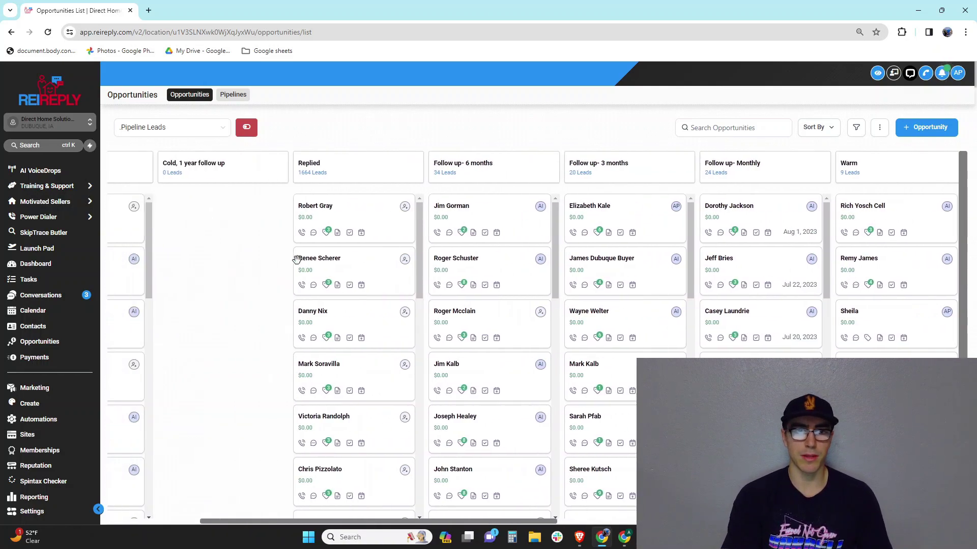
scroll(346, 289, right, 10)
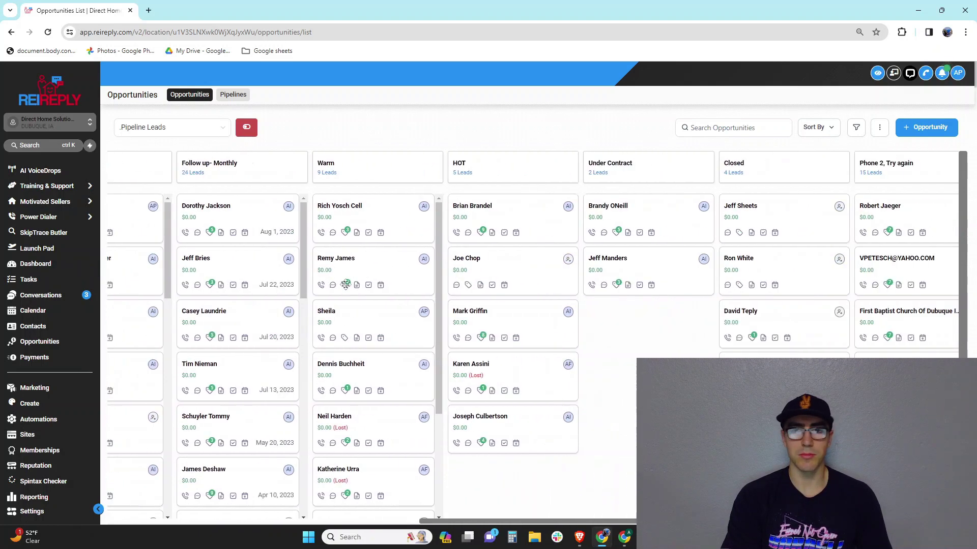
scroll(387, 285, right, 1)
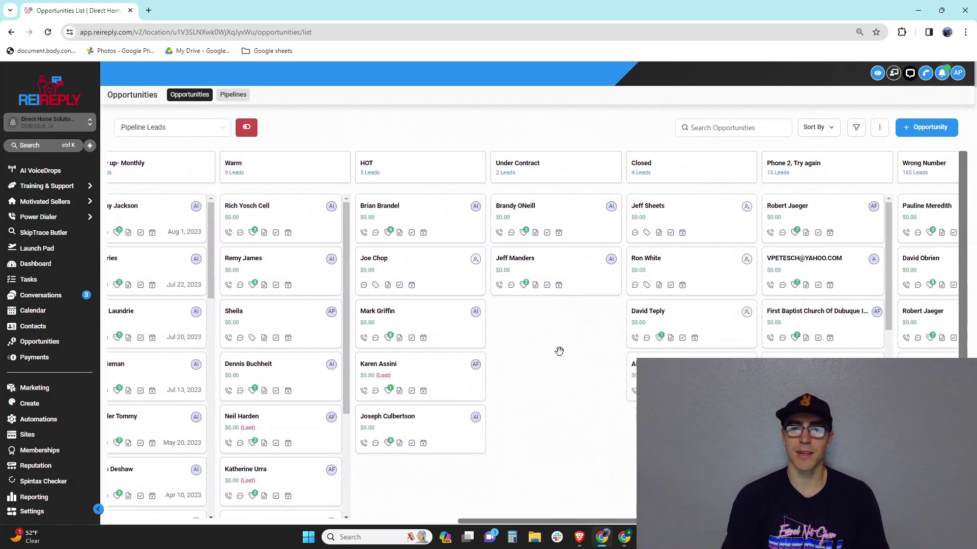
scroll(559, 351, left, 2)
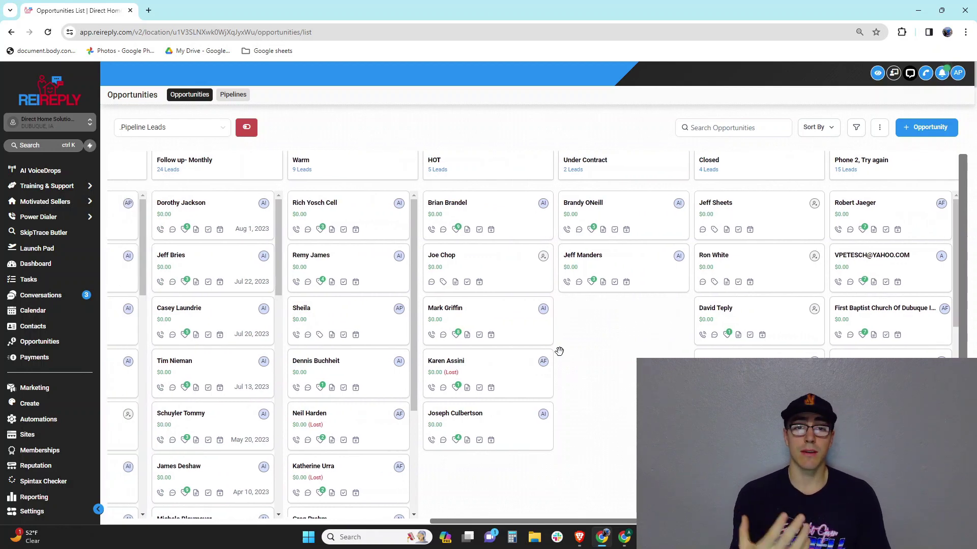